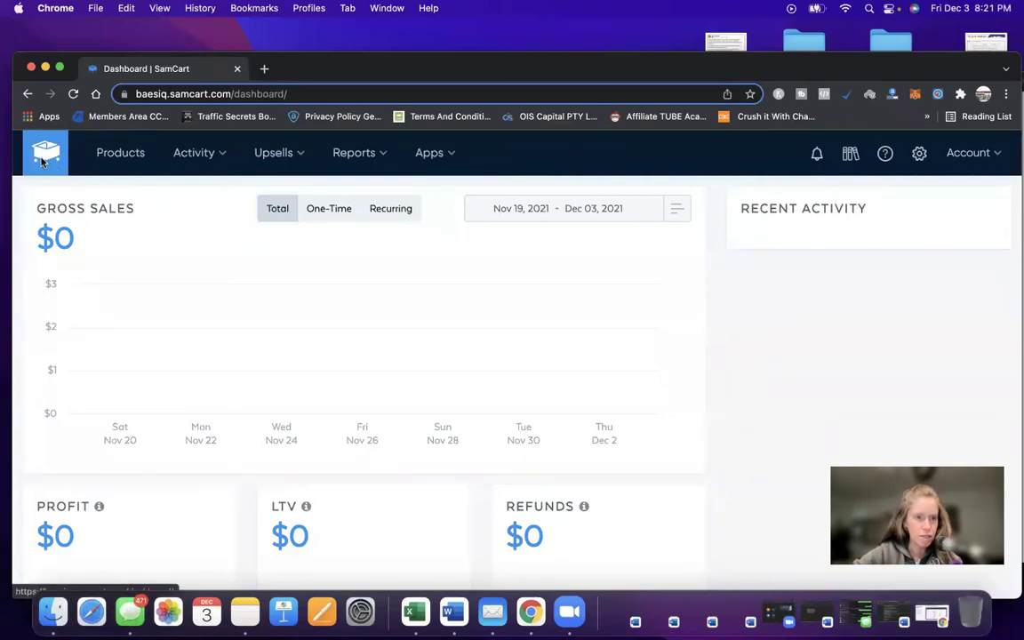
View the latest SamCart updates announcements from the dashboard and close them.
{"action": "mouse_move", "coordinate": [188, 165]}
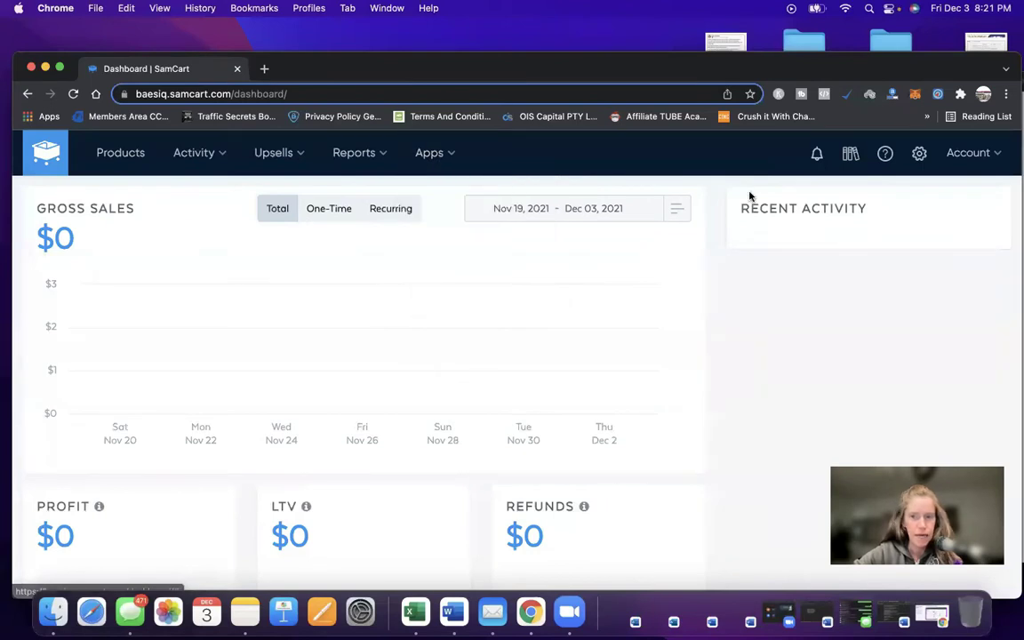
{"action": "left_click", "coordinate": [816, 156]}
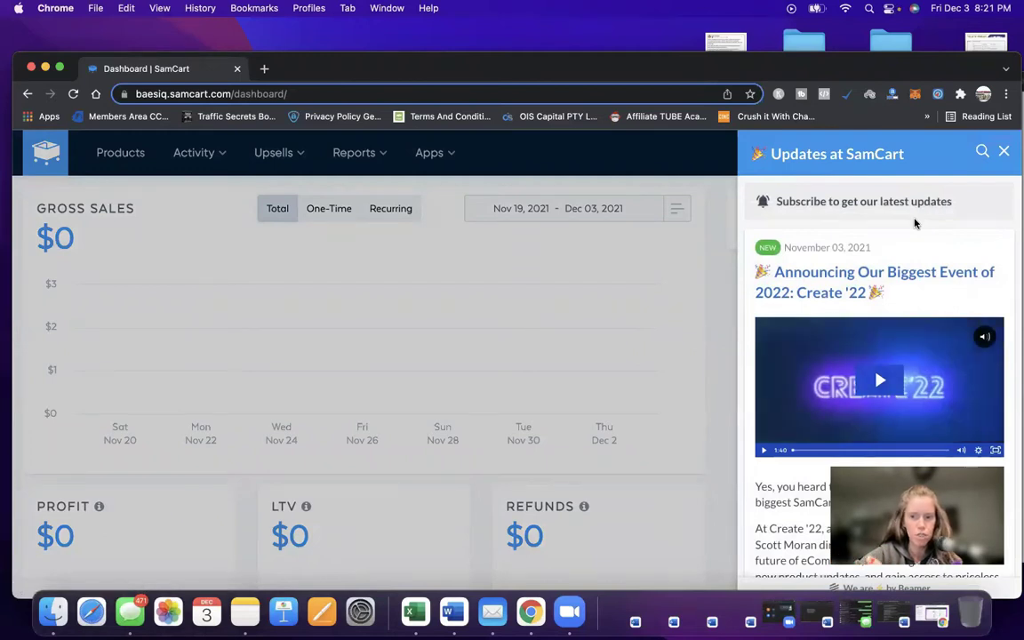
{"action": "left_click", "coordinate": [1003, 152]}
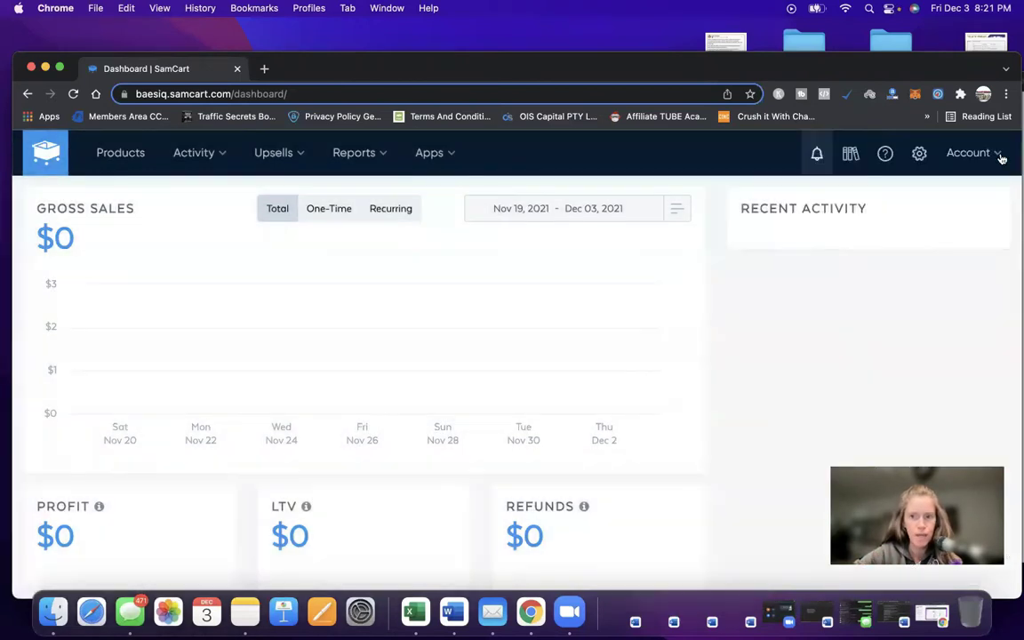
Look through the Creator University courses and return to the SamCart dashboard.
{"action": "left_click", "coordinate": [848, 155]}
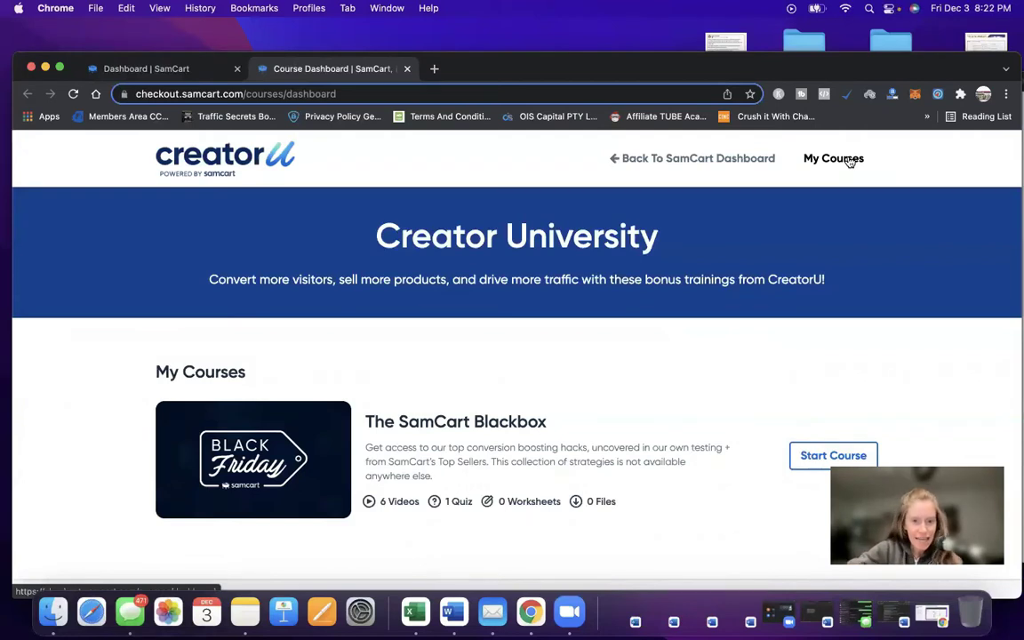
{"action": "scroll", "coordinate": [585, 452], "scroll_direction": "down", "scroll_amount": 2}
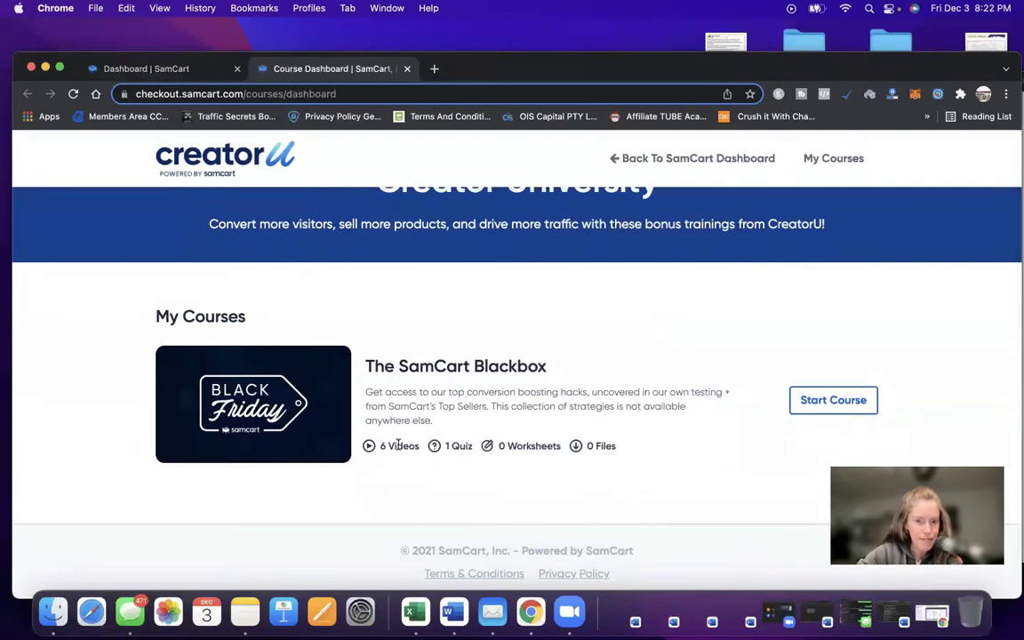
{"action": "scroll", "coordinate": [605, 373], "scroll_direction": "up", "scroll_amount": 2}
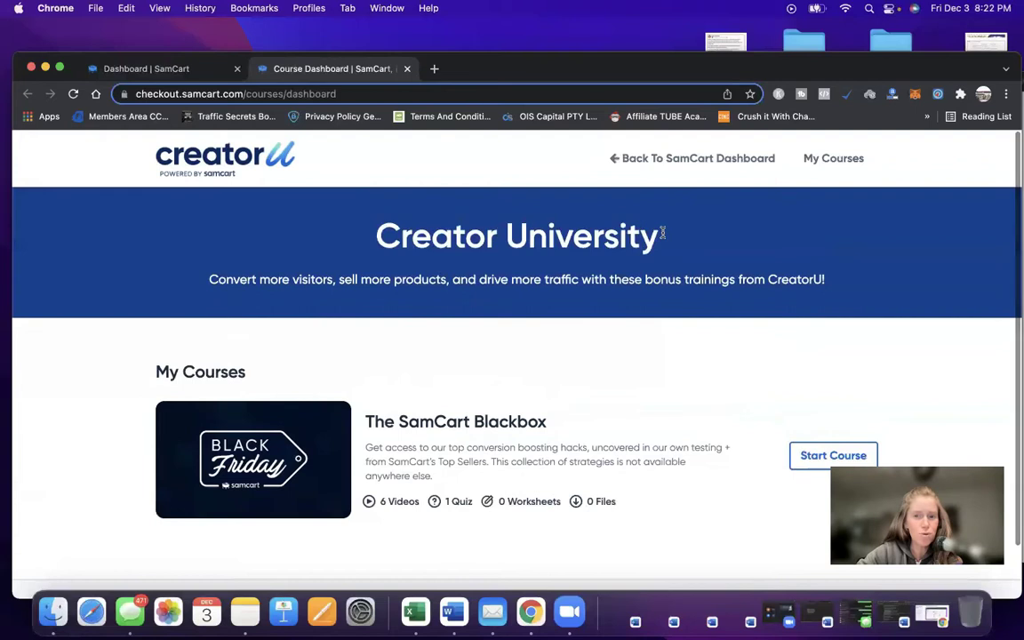
{"action": "left_click", "coordinate": [744, 162]}
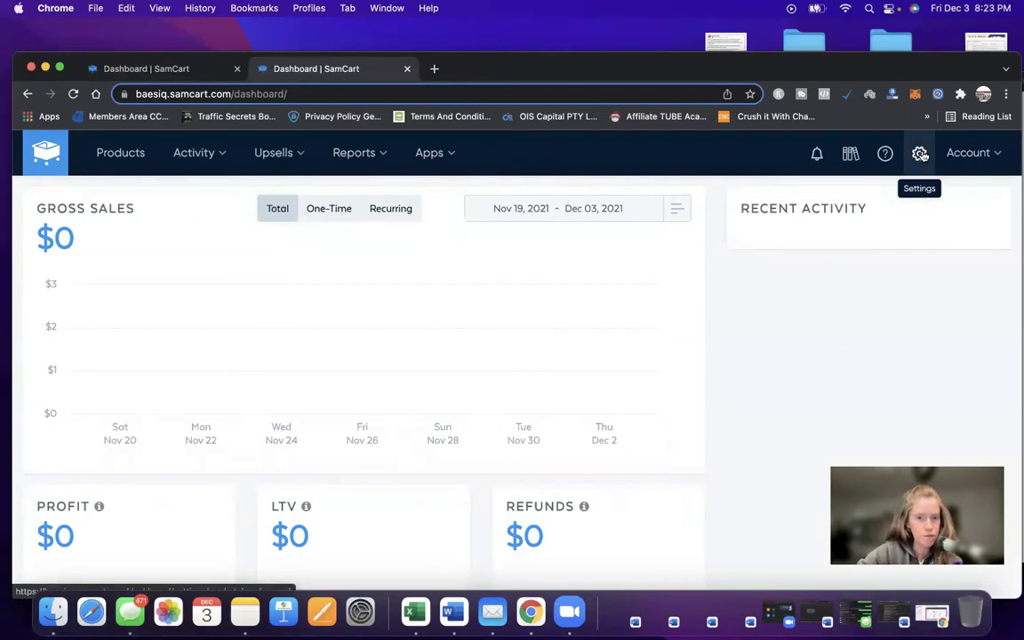
Review the payment processors in the marketplace settings and the processor choices available to add, without adding one.
{"action": "left_click", "coordinate": [921, 155]}
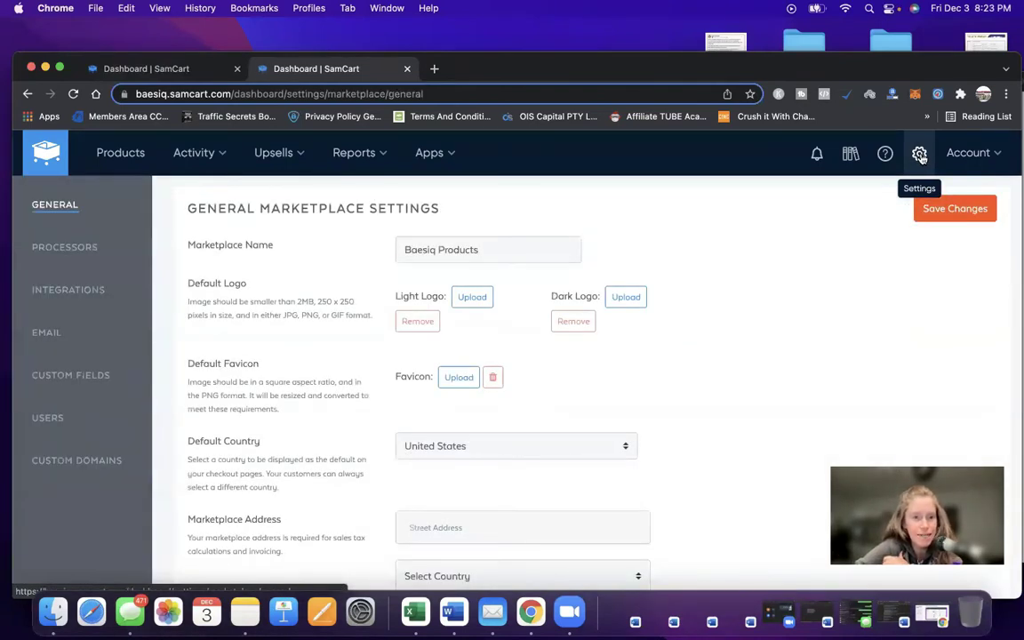
{"action": "left_click", "coordinate": [65, 248]}
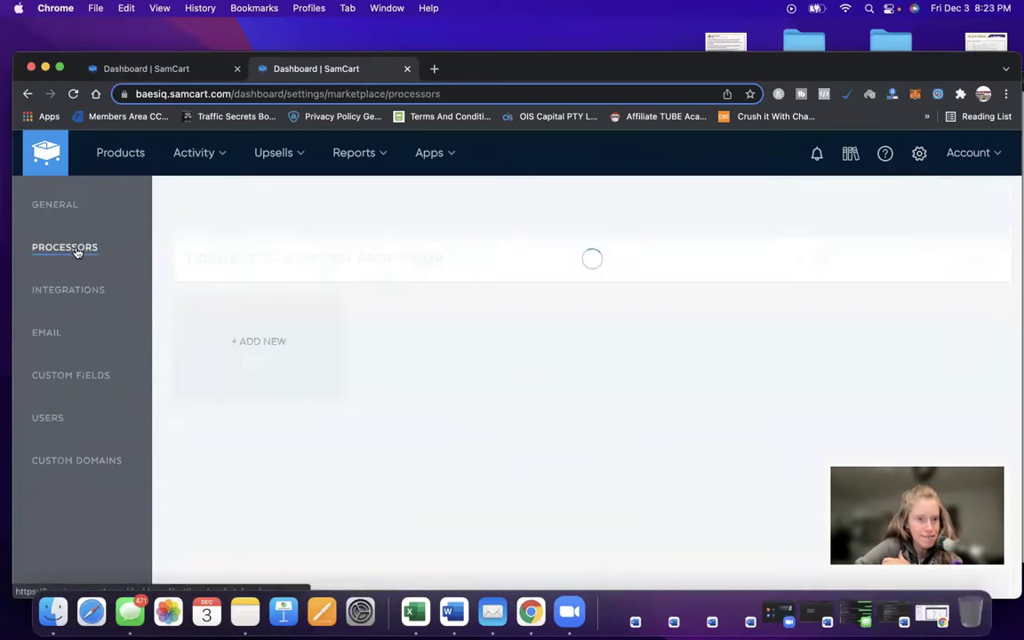
{"action": "mouse_move", "coordinate": [219, 419]}
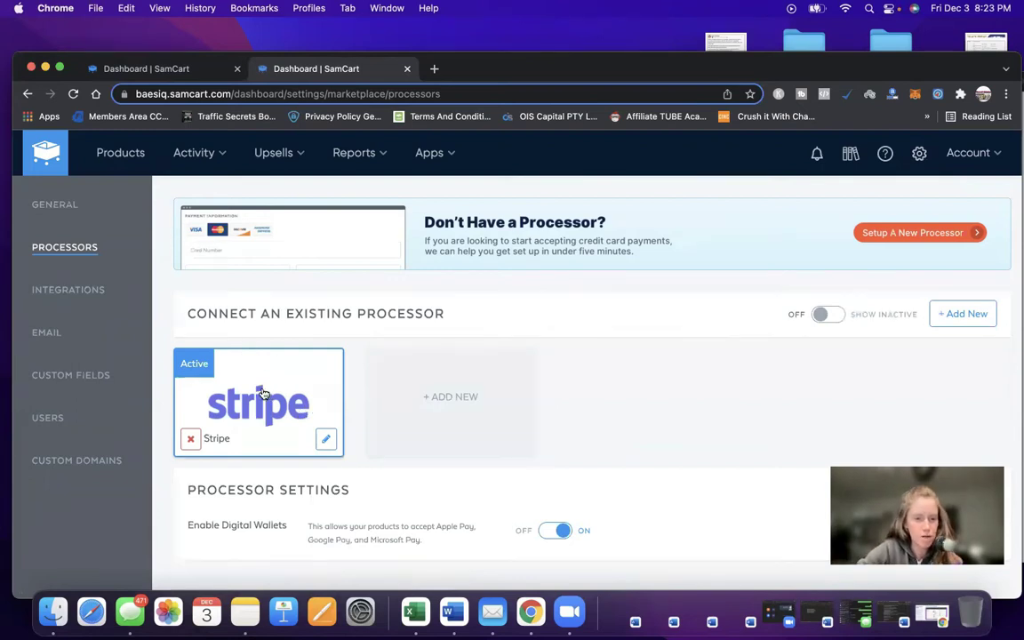
{"action": "left_click", "coordinate": [477, 394]}
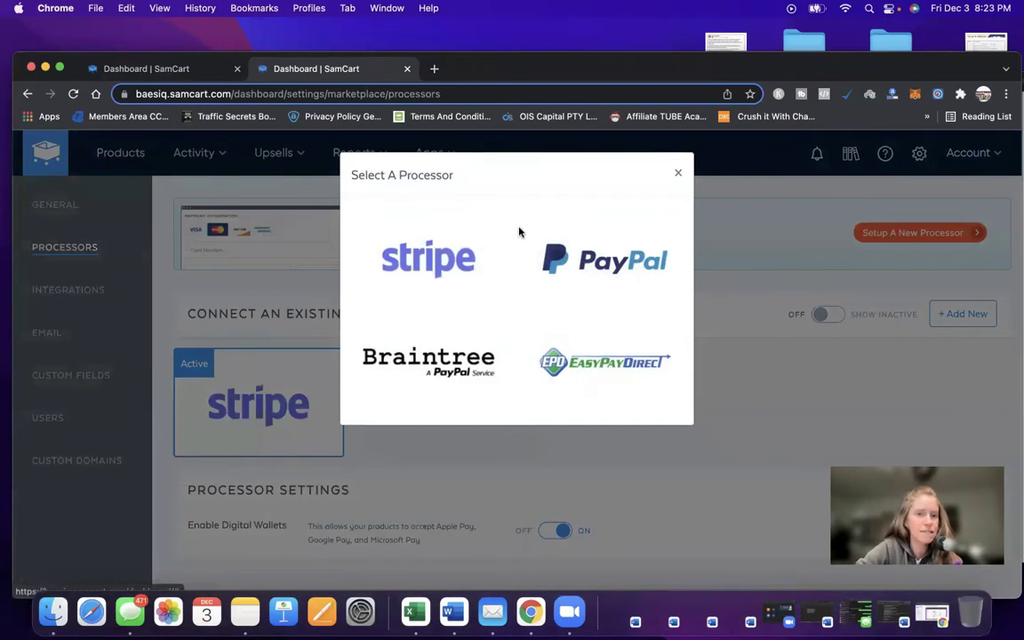
{"action": "left_click", "coordinate": [678, 175]}
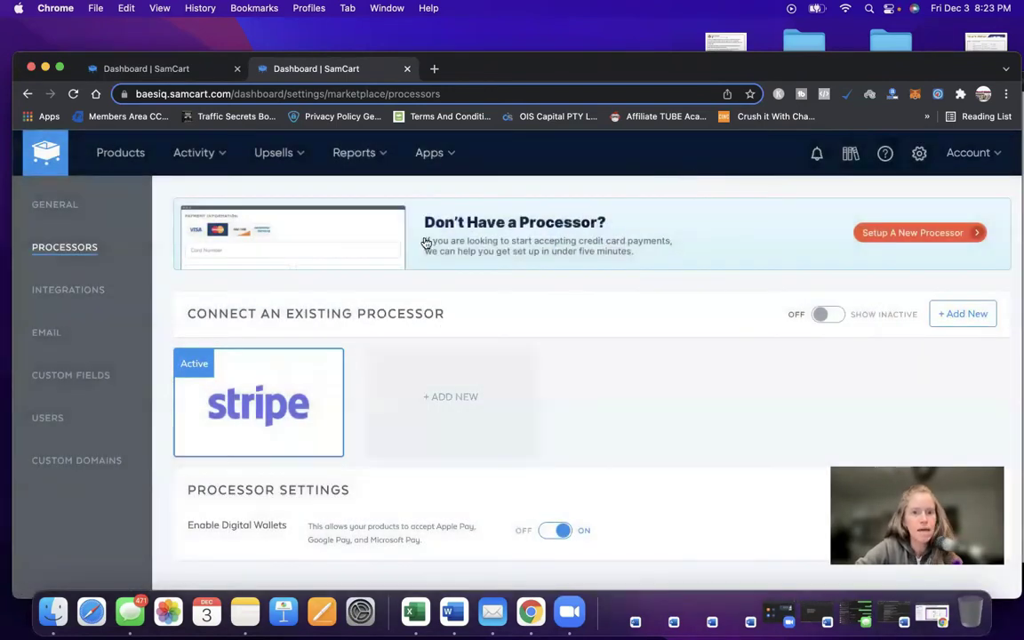
Review the marketplace integrations and the services offered for a new integration, without adding one.
{"action": "left_click", "coordinate": [88, 294]}
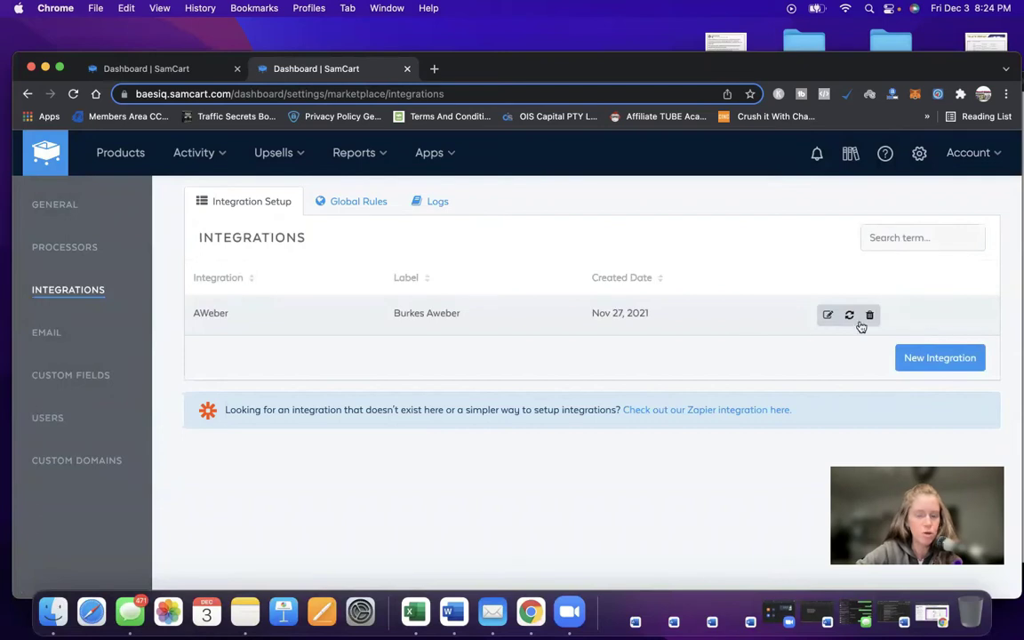
{"action": "left_click", "coordinate": [950, 365]}
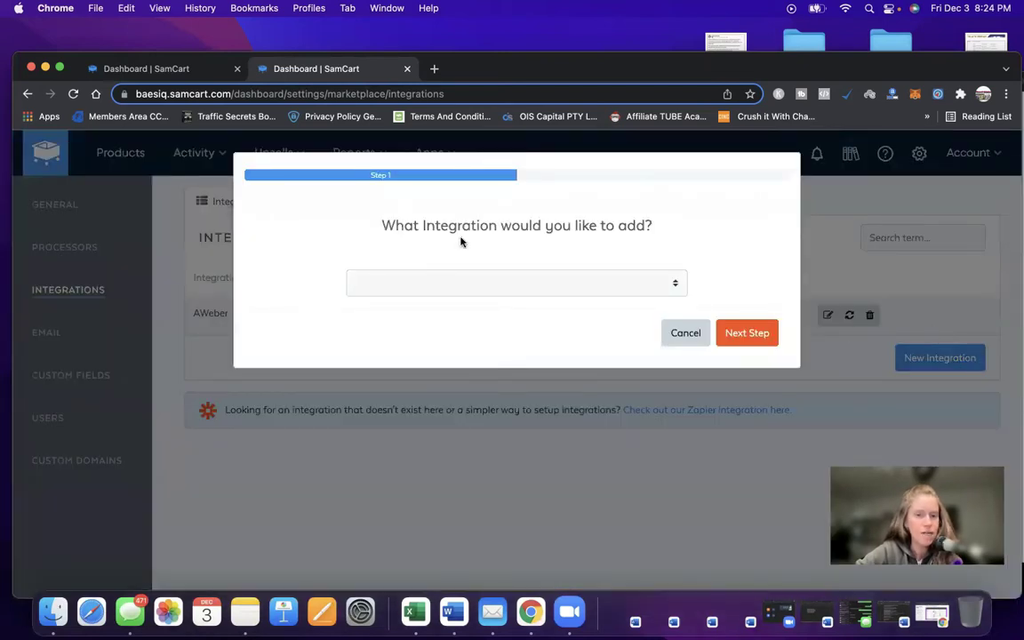
{"action": "left_click", "coordinate": [553, 286]}
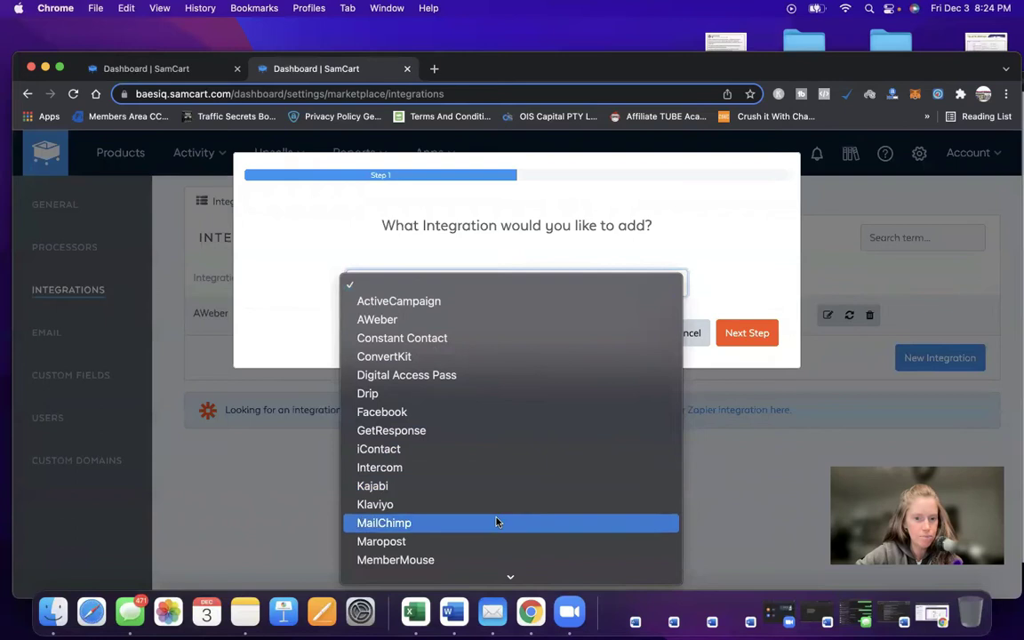
{"action": "scroll", "coordinate": [496, 522], "scroll_direction": "down", "scroll_amount": 3}
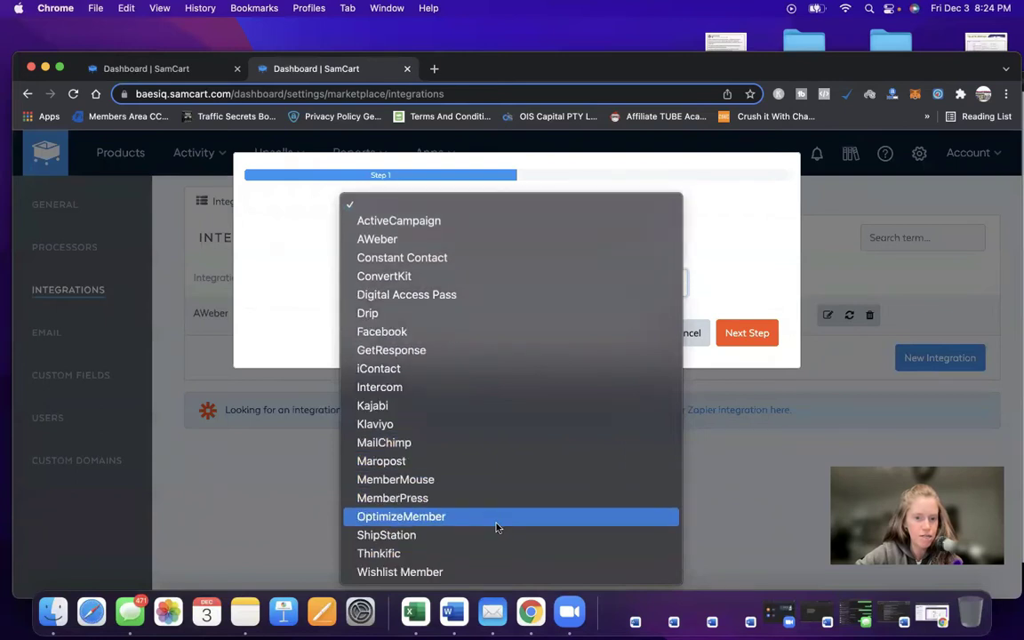
{"action": "left_click", "coordinate": [749, 253]}
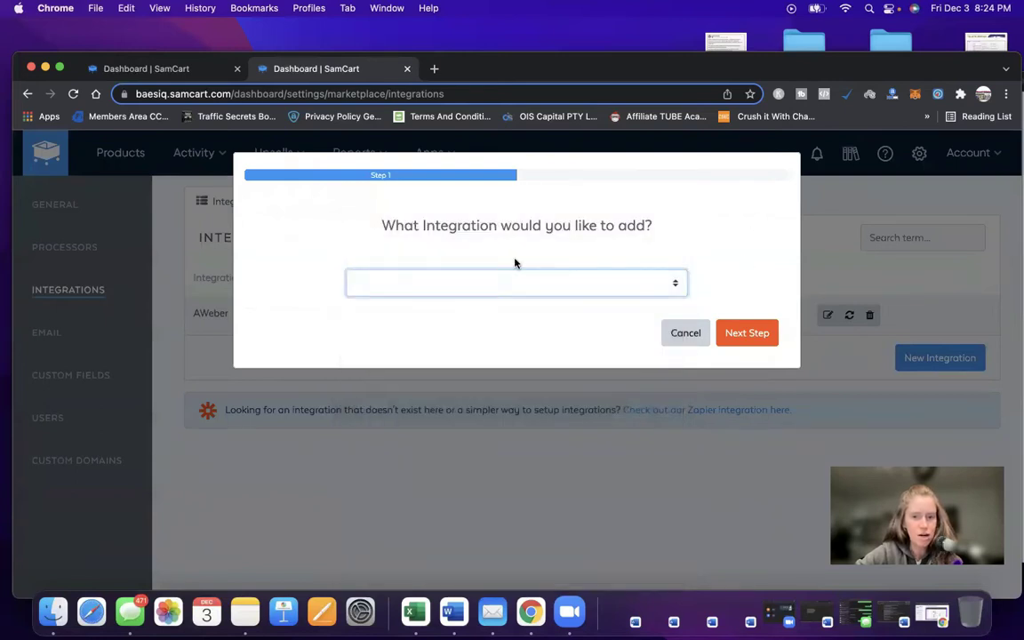
{"action": "left_click", "coordinate": [682, 333]}
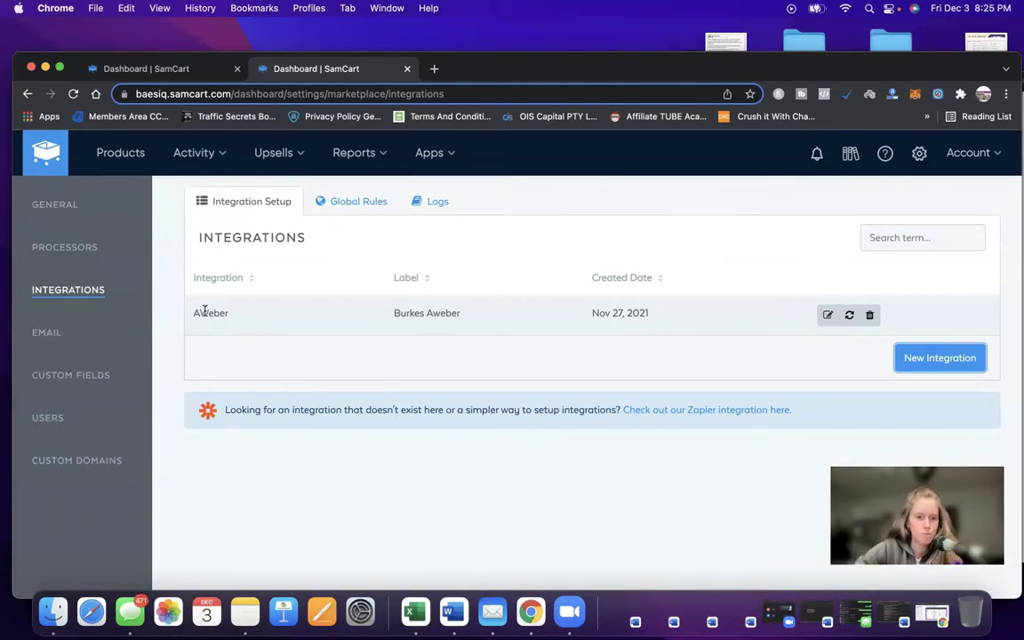
Look over the marketplace settings for email, custom fields, users and custom domains.
{"action": "left_click", "coordinate": [51, 333]}
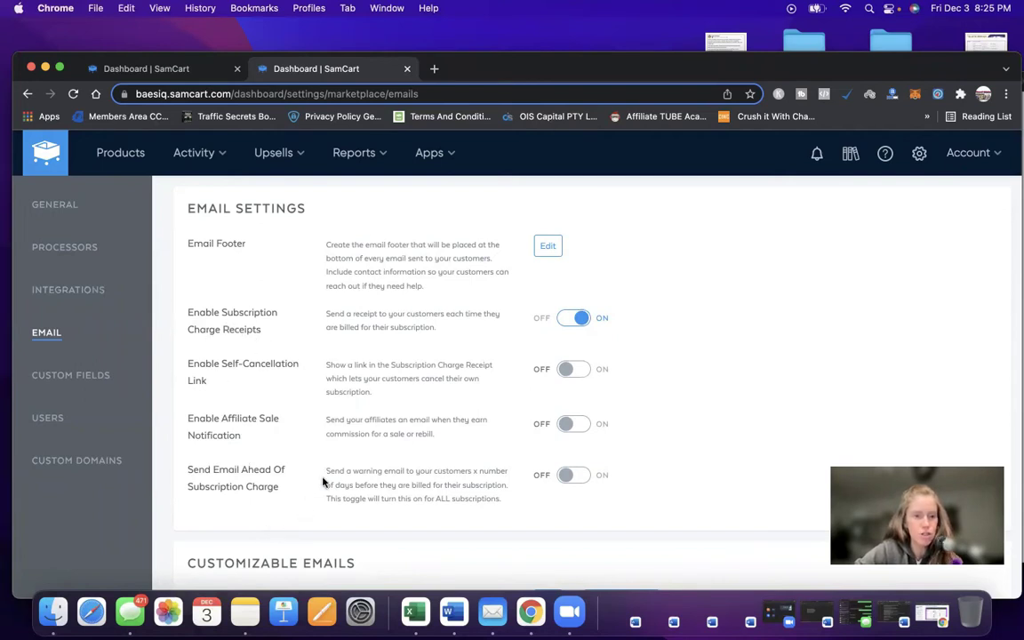
{"action": "left_click", "coordinate": [95, 378]}
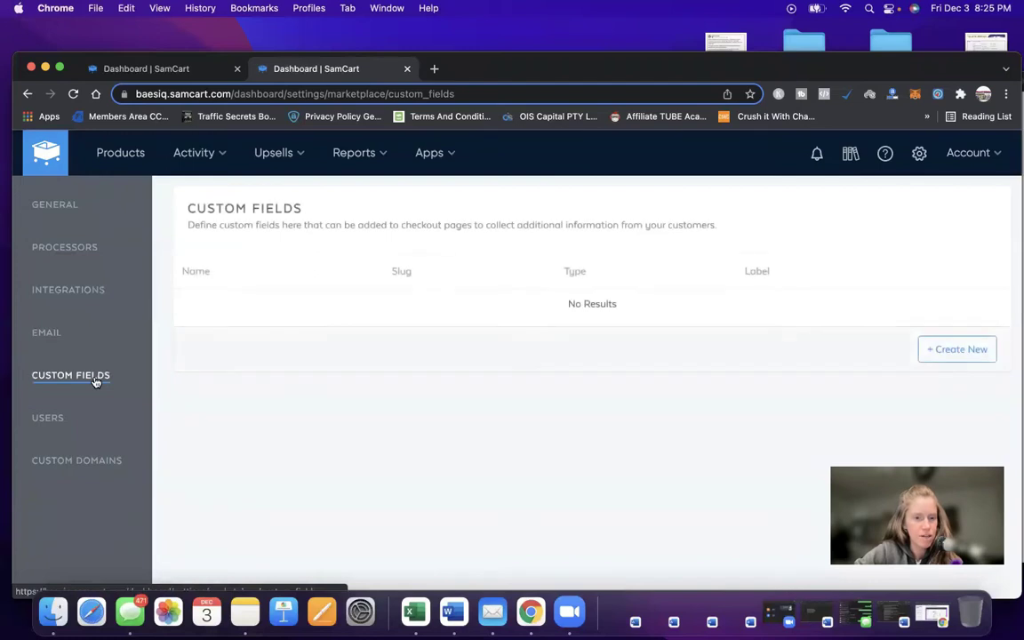
{"action": "left_click", "coordinate": [51, 417]}
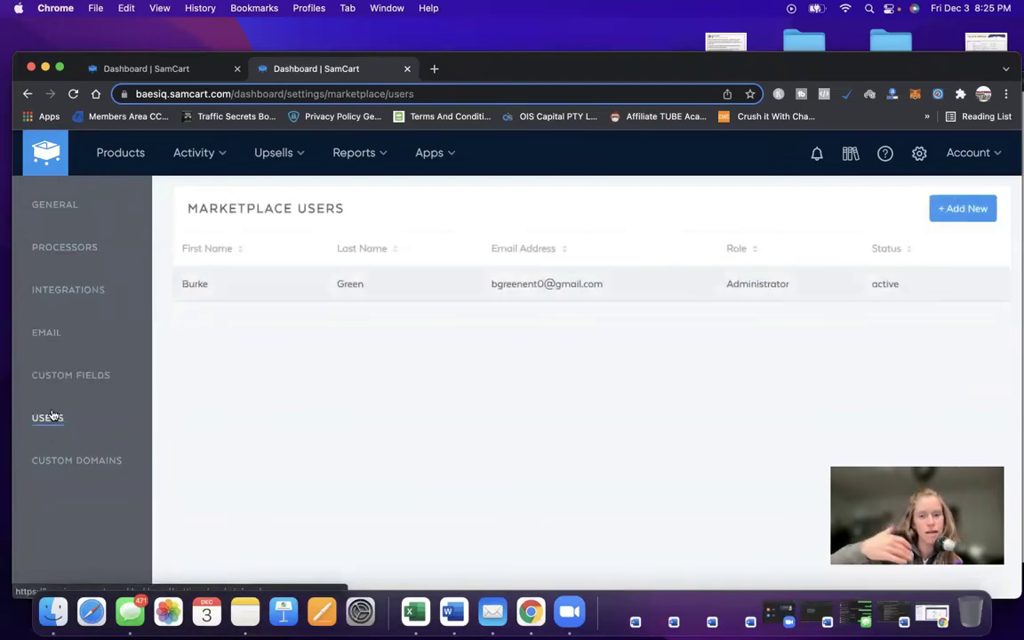
{"action": "left_click", "coordinate": [47, 462]}
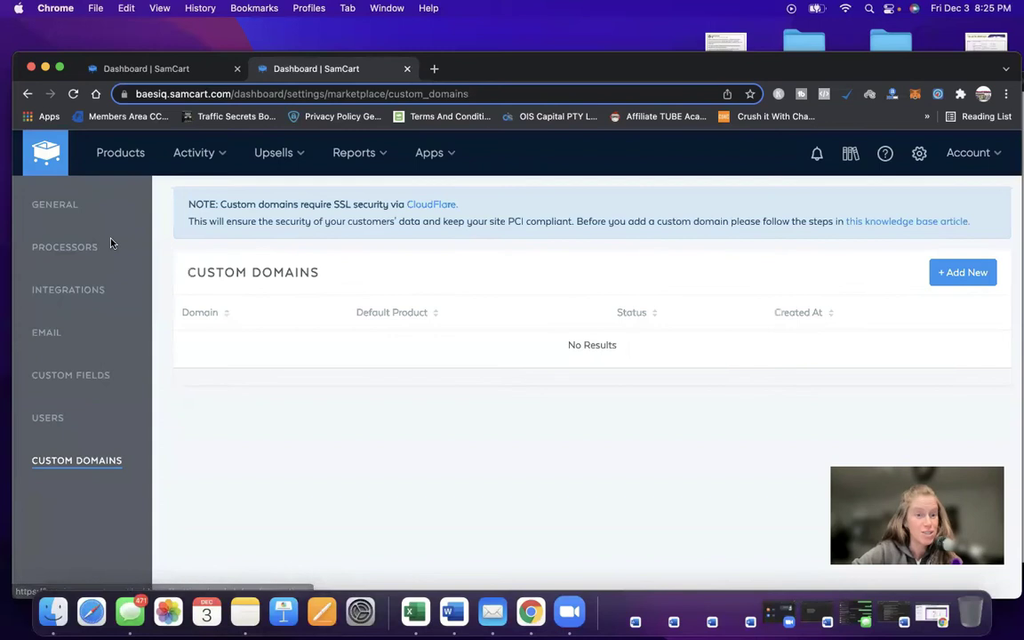
Start a new product in the product list and name it "Test product #1".
{"action": "left_click", "coordinate": [138, 153]}
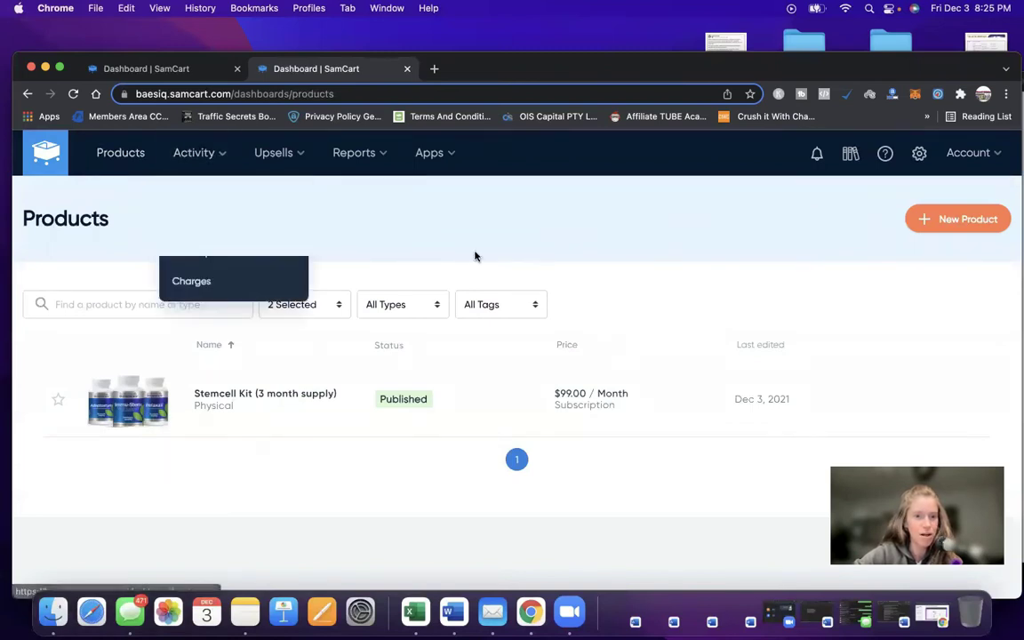
{"action": "left_click", "coordinate": [983, 218]}
{"action": "left_click", "coordinate": [654, 234]}
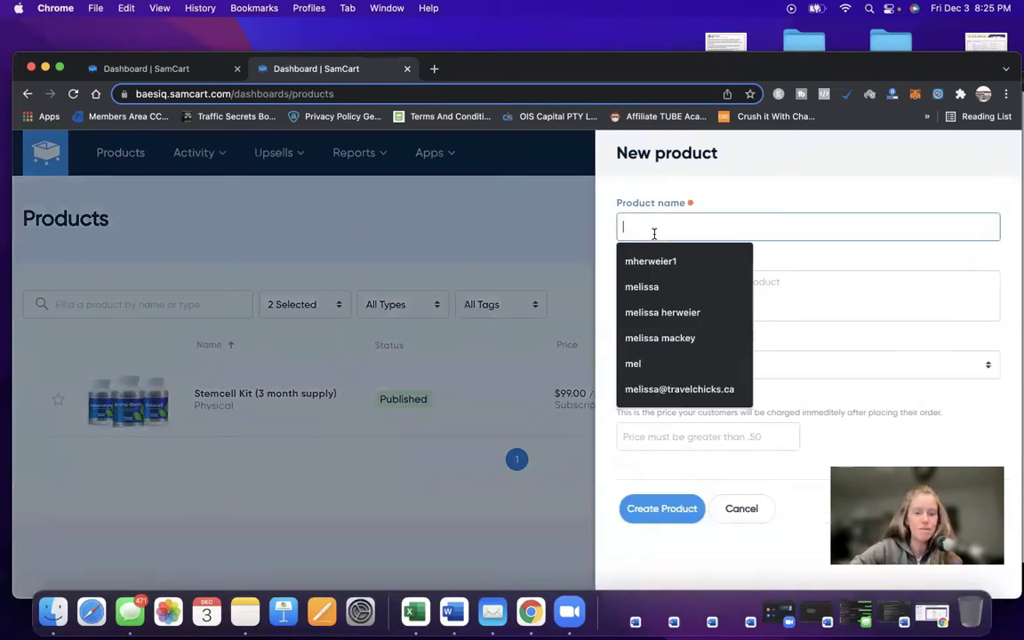
{"action": "type", "text": "Test pr"}
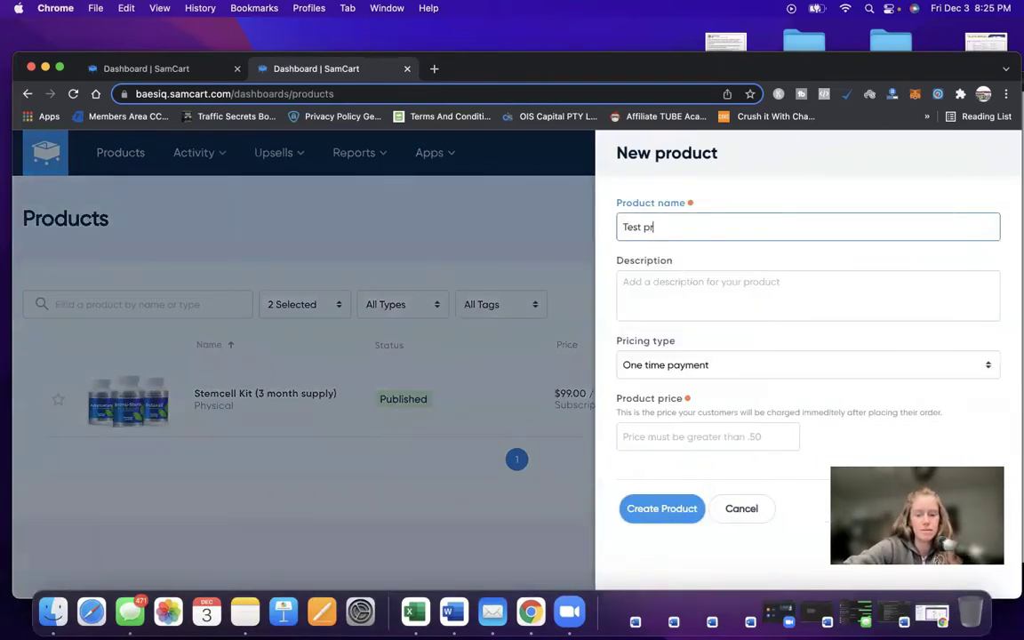
{"action": "type", "text": "oduct #1"}
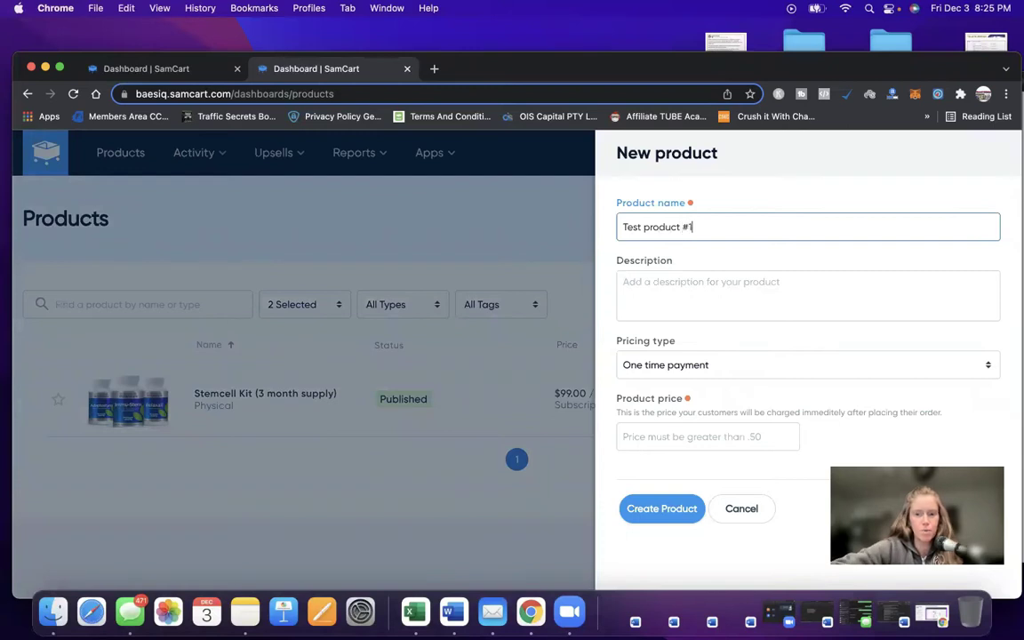
Enter "testing product for online marketing" as the new product's description.
{"action": "left_click", "coordinate": [645, 294]}
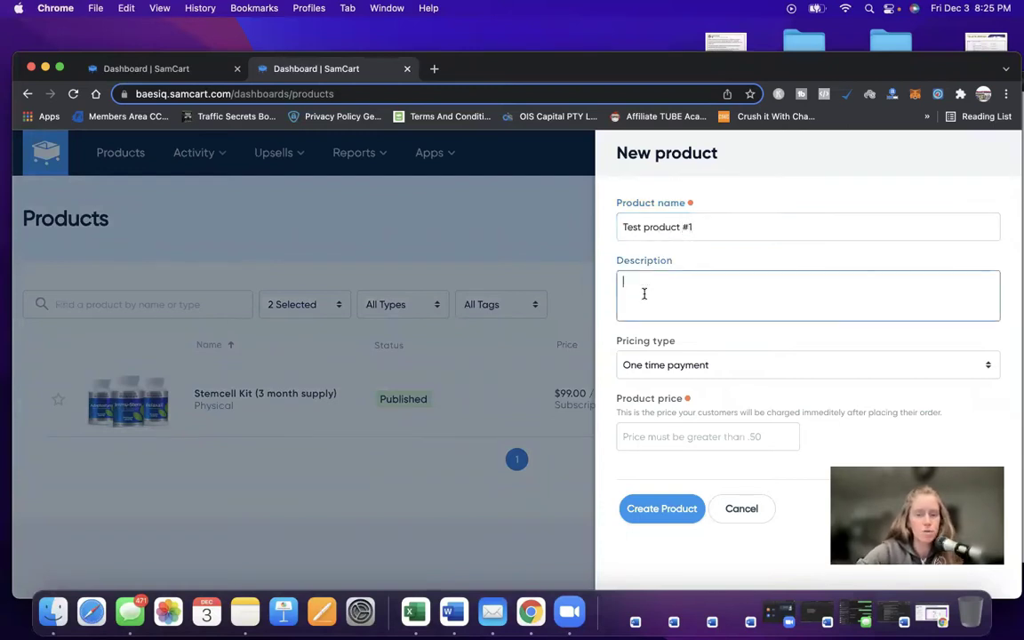
{"action": "type", "text": "testing"}
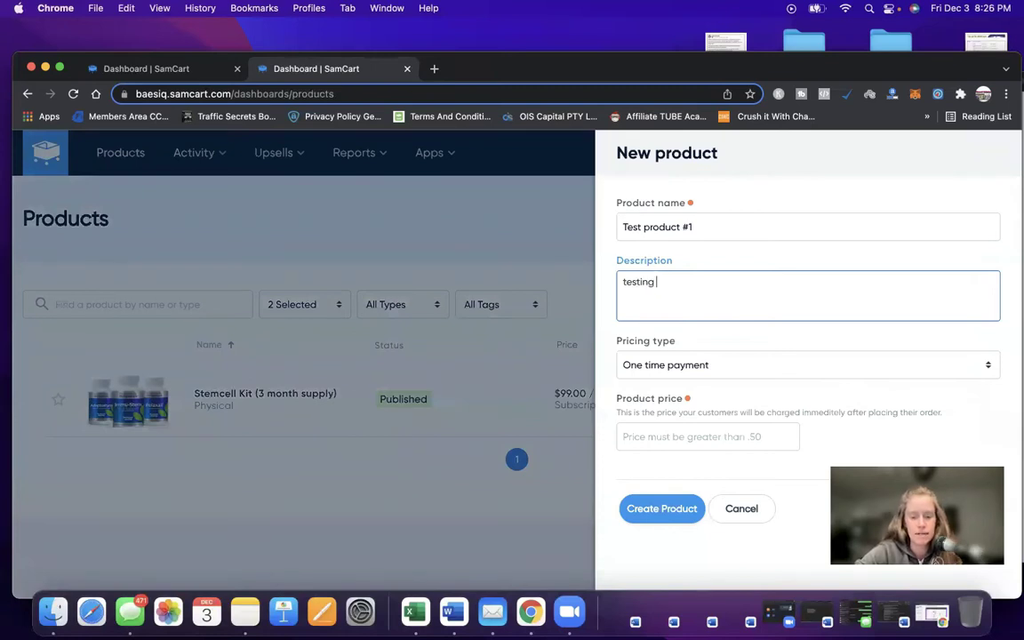
{"action": "type", "text": " product for o"}
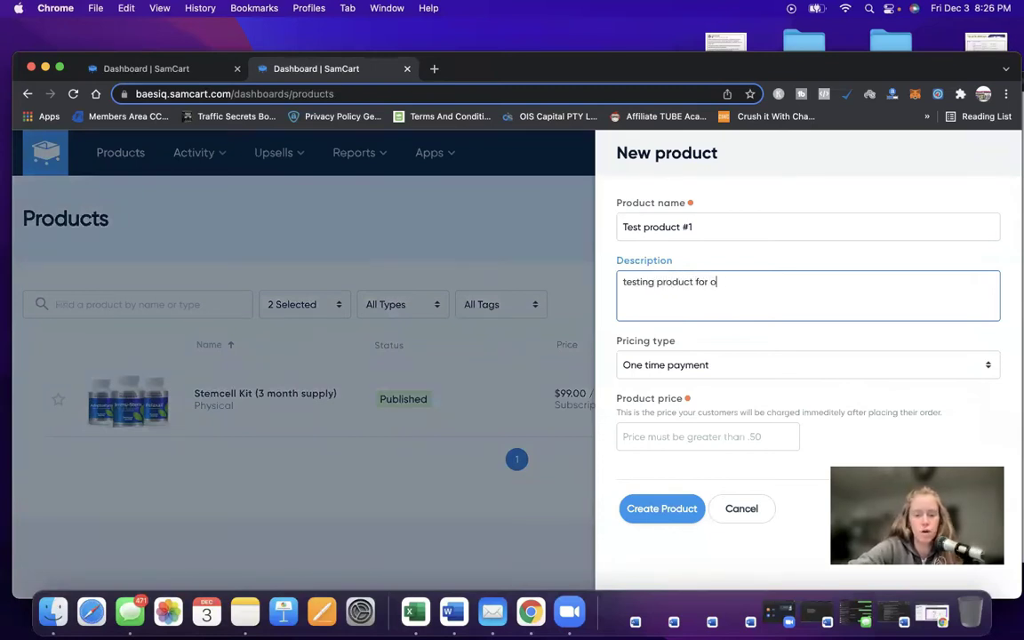
{"action": "type", "text": "nline market"}
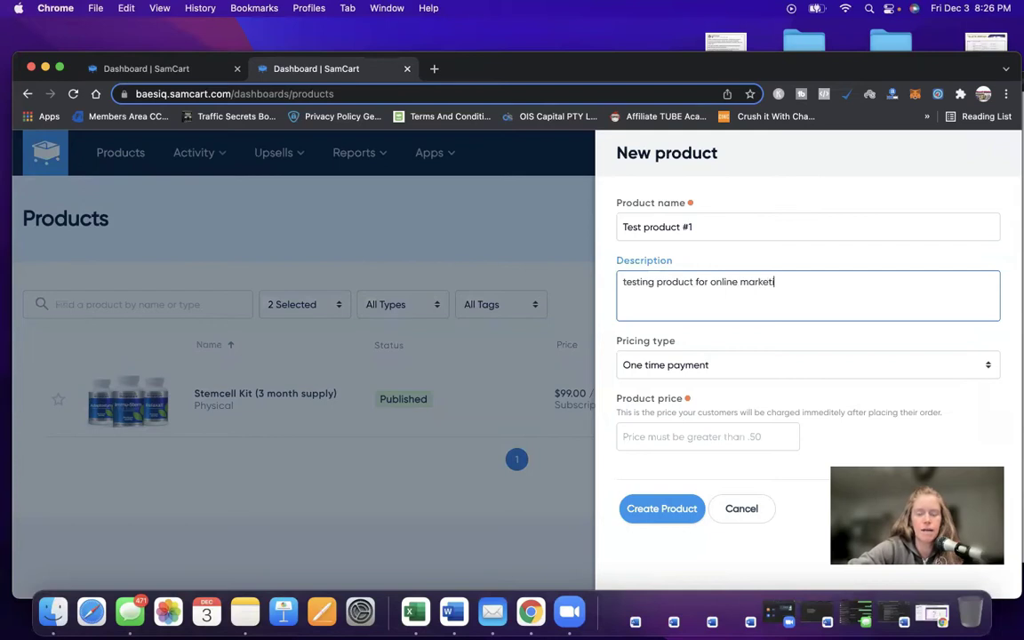
{"action": "type", "text": "ing"}
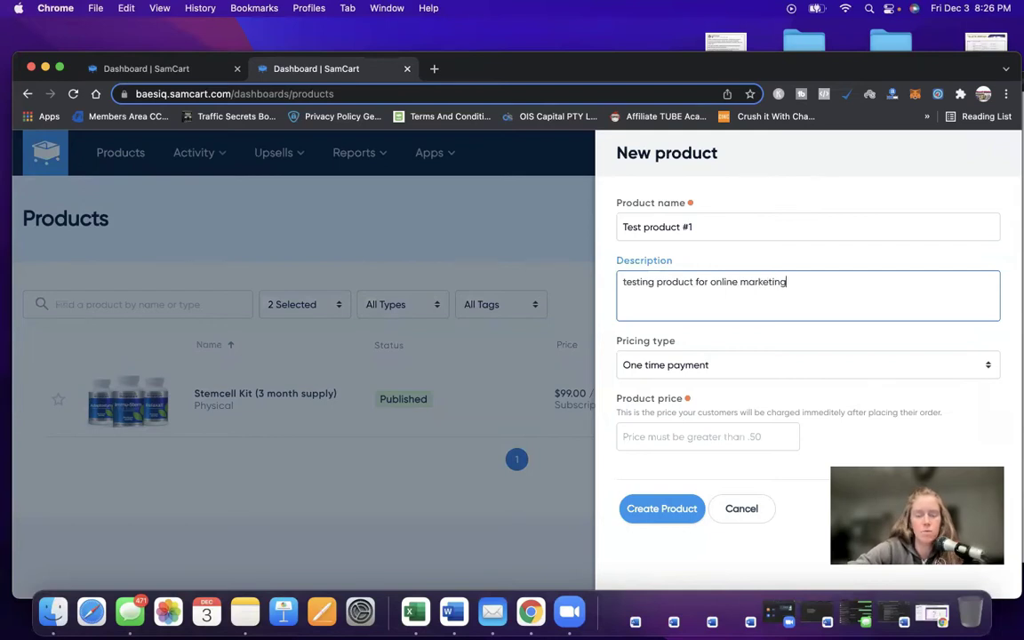
Set the new product's pricing type to Limited subscription with a subscription price of 47.
{"action": "left_click", "coordinate": [671, 366]}
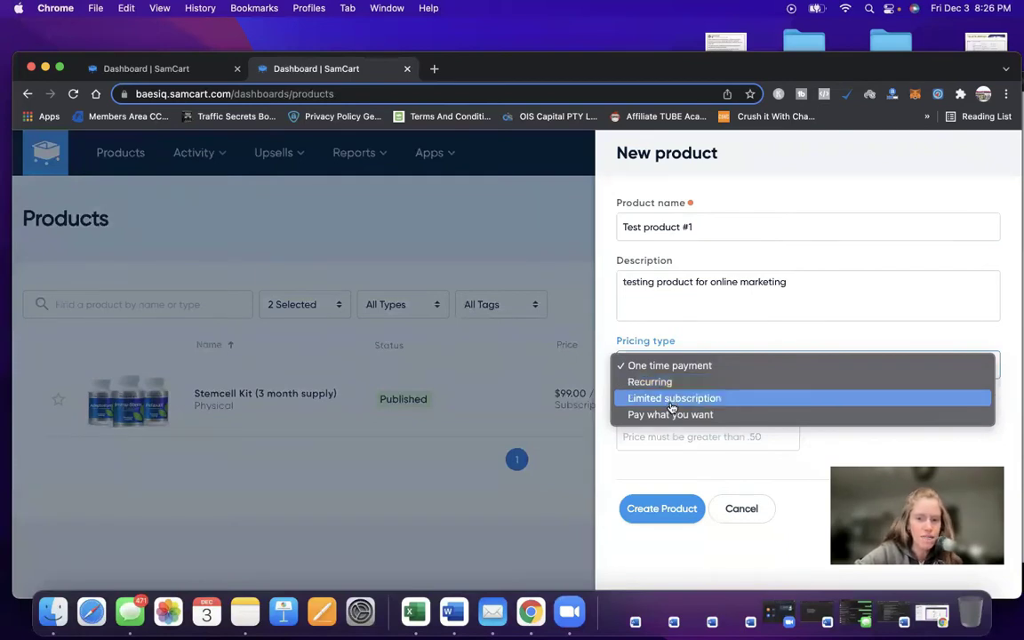
{"action": "left_click", "coordinate": [672, 407]}
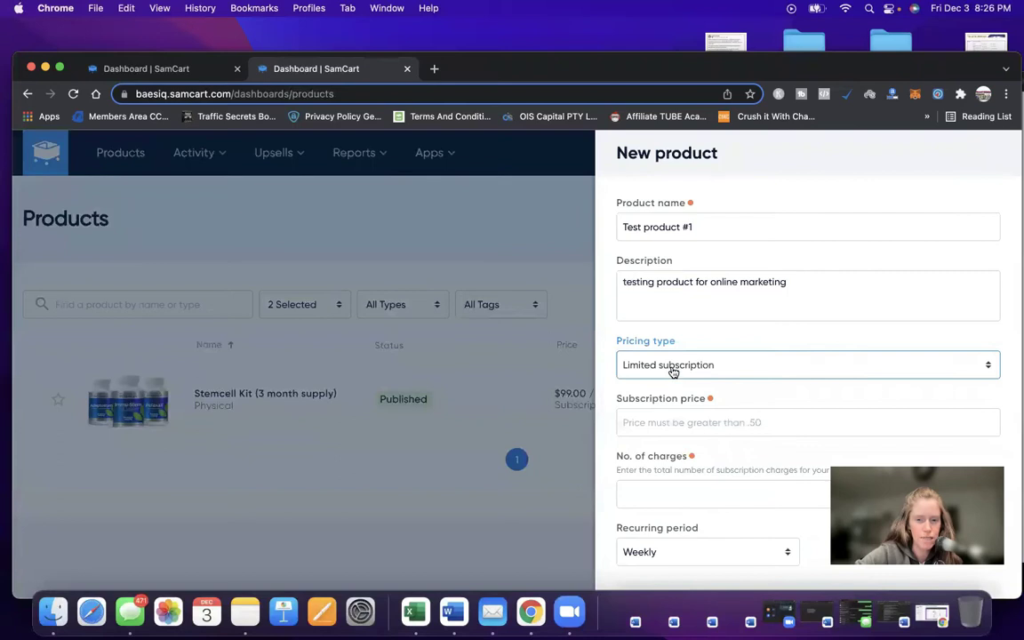
{"action": "left_click", "coordinate": [661, 423]}
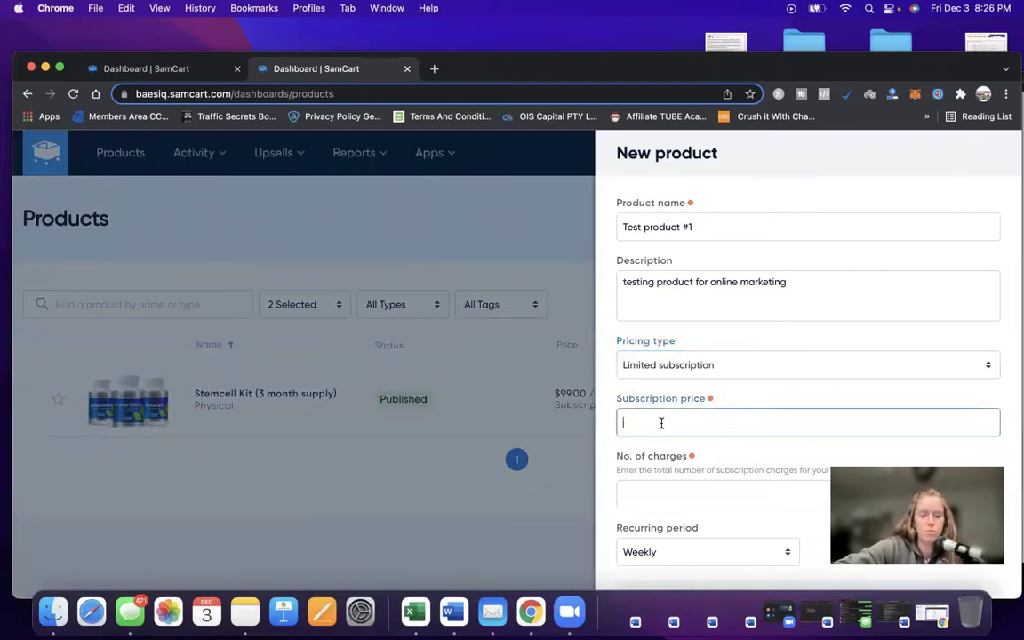
{"action": "type", "text": "47"}
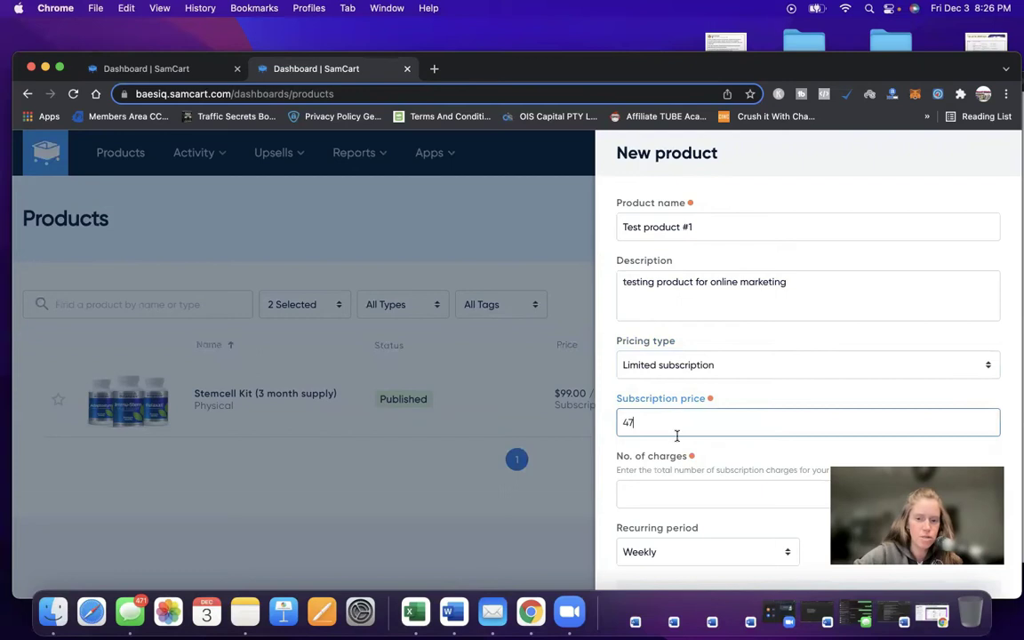
Set the new product's number of subscription charges to 3 and its recurring period to Monthly.
{"action": "scroll", "coordinate": [676, 432], "scroll_direction": "down", "scroll_amount": 2}
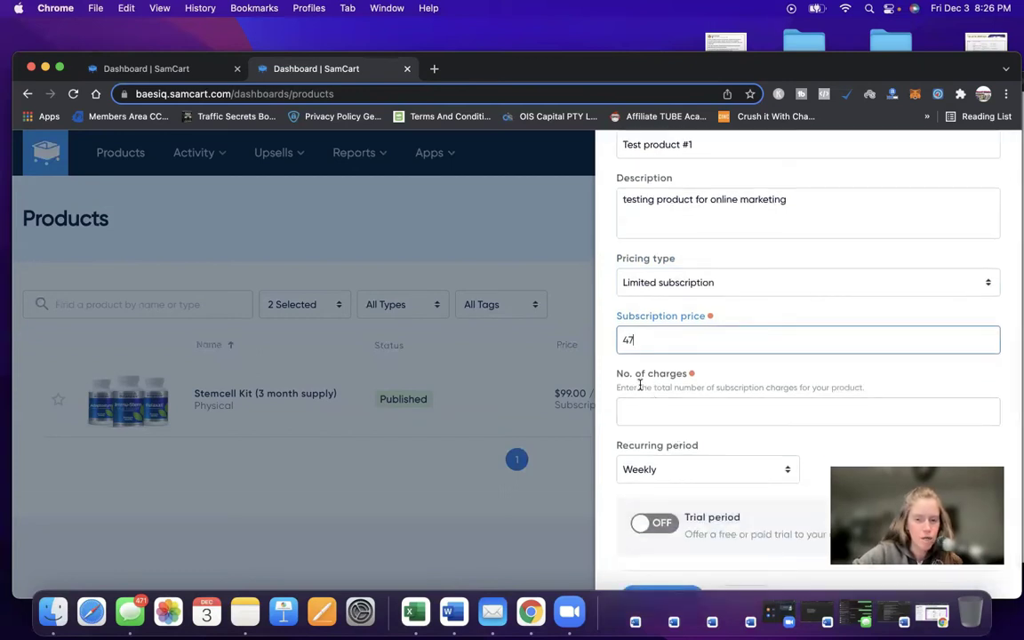
{"action": "left_click", "coordinate": [625, 410]}
{"action": "type", "text": "3"}
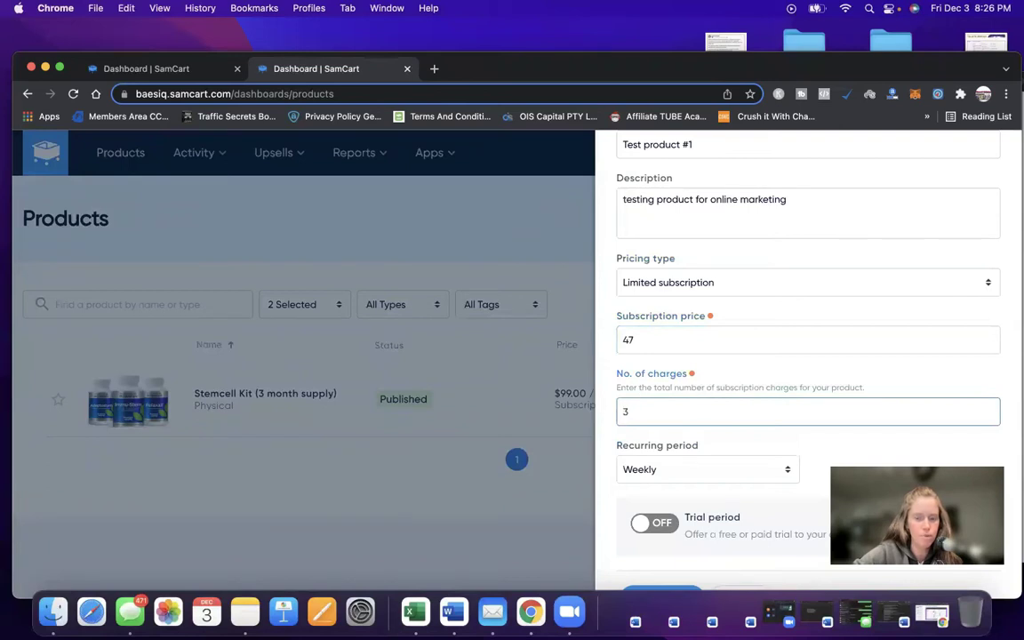
{"action": "left_click", "coordinate": [667, 472]}
{"action": "left_click", "coordinate": [664, 486]}
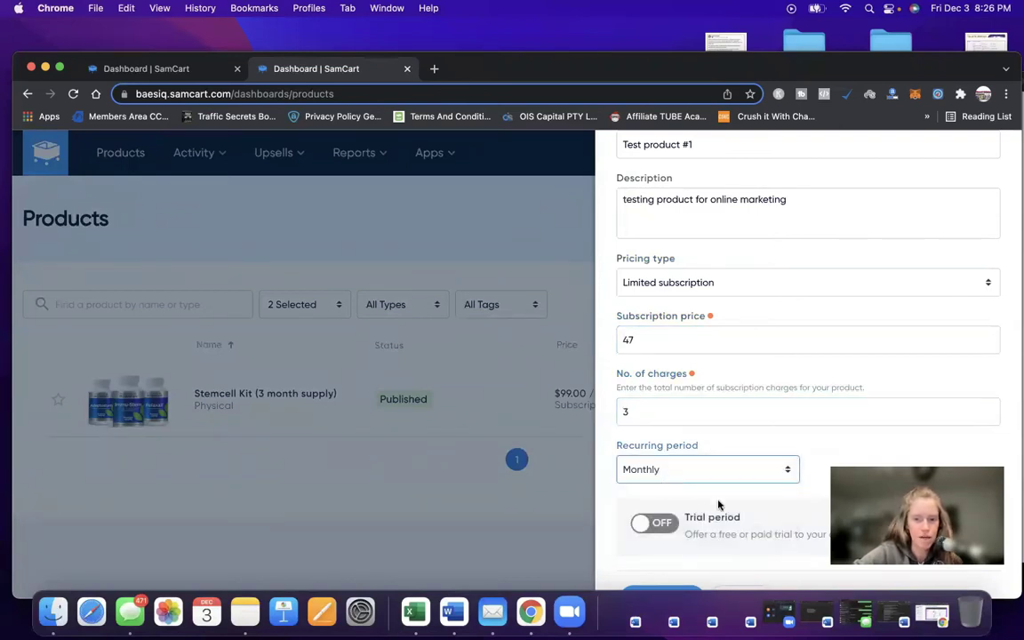
{"action": "scroll", "coordinate": [702, 497], "scroll_direction": "down", "scroll_amount": 1}
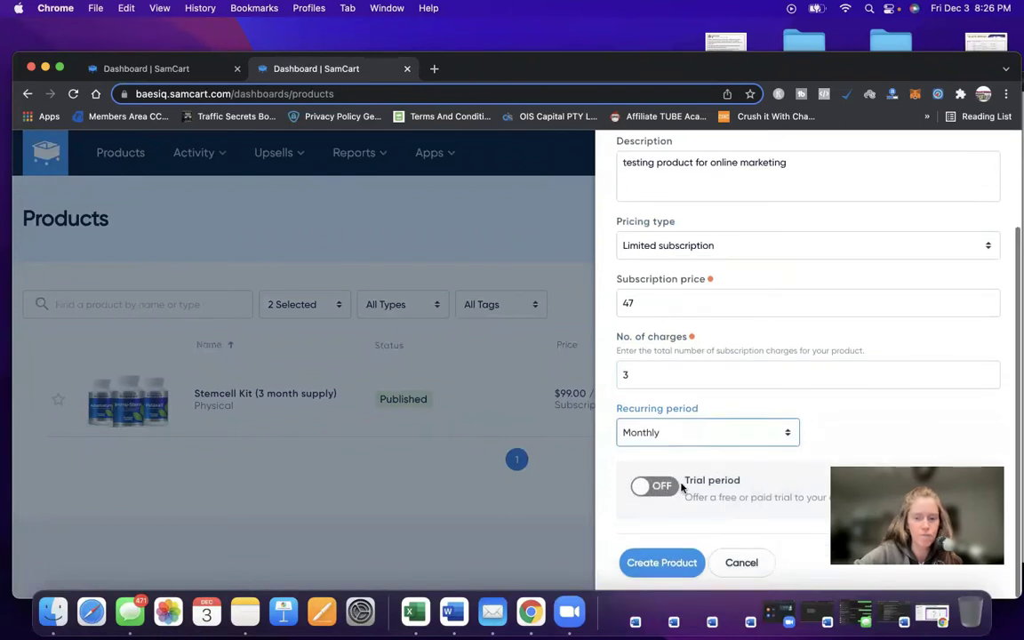
Change the pricing type to Pay what you want and append "(Value $199)" to the product description.
{"action": "left_click", "coordinate": [667, 253]}
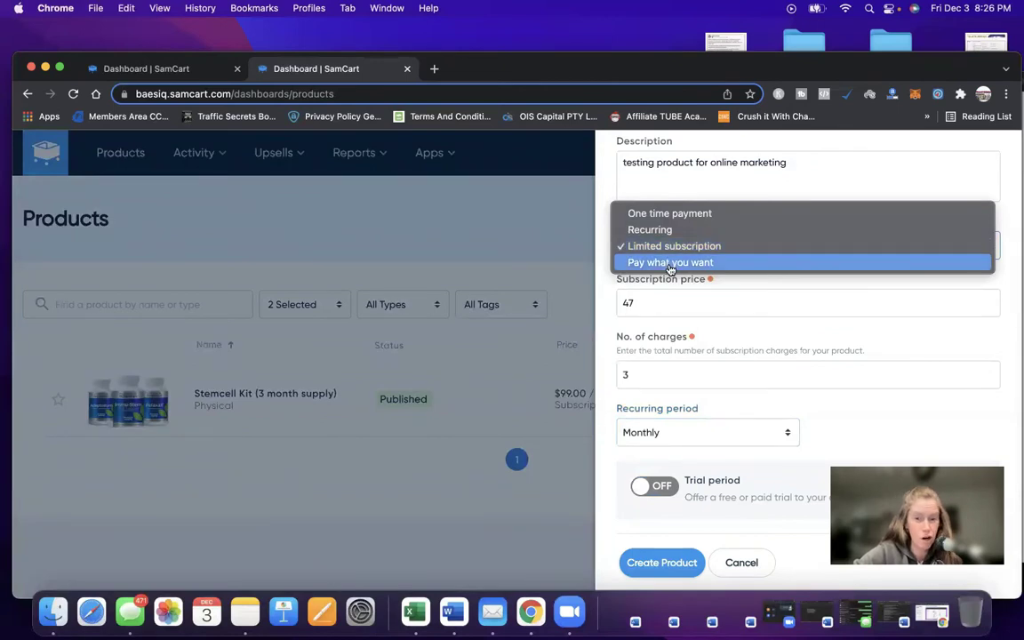
{"action": "left_click", "coordinate": [670, 263]}
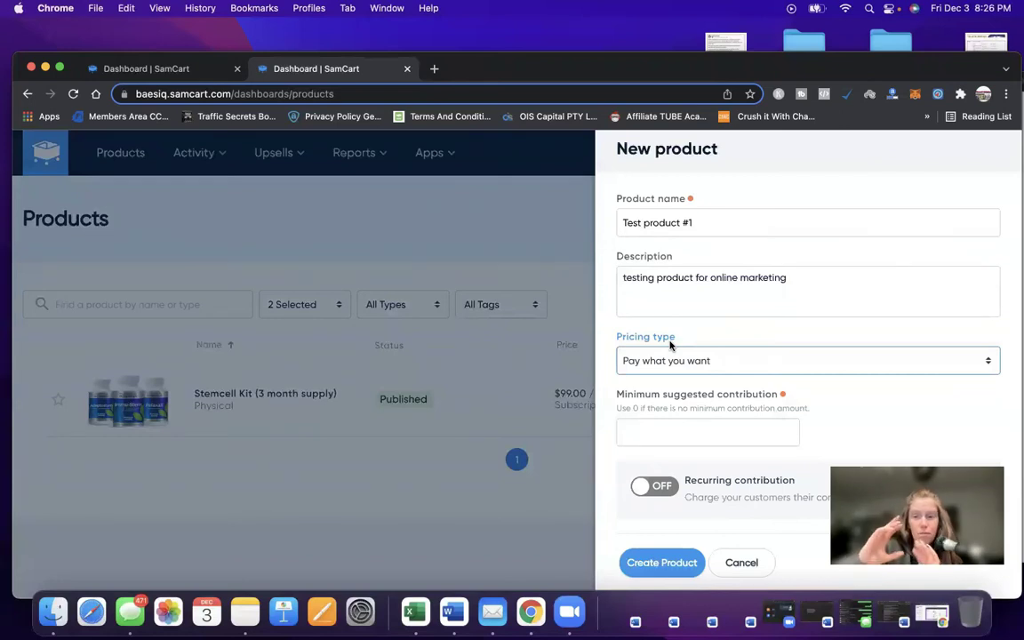
{"action": "left_click", "coordinate": [818, 281]}
{"action": "type", "text": "(Value $"}
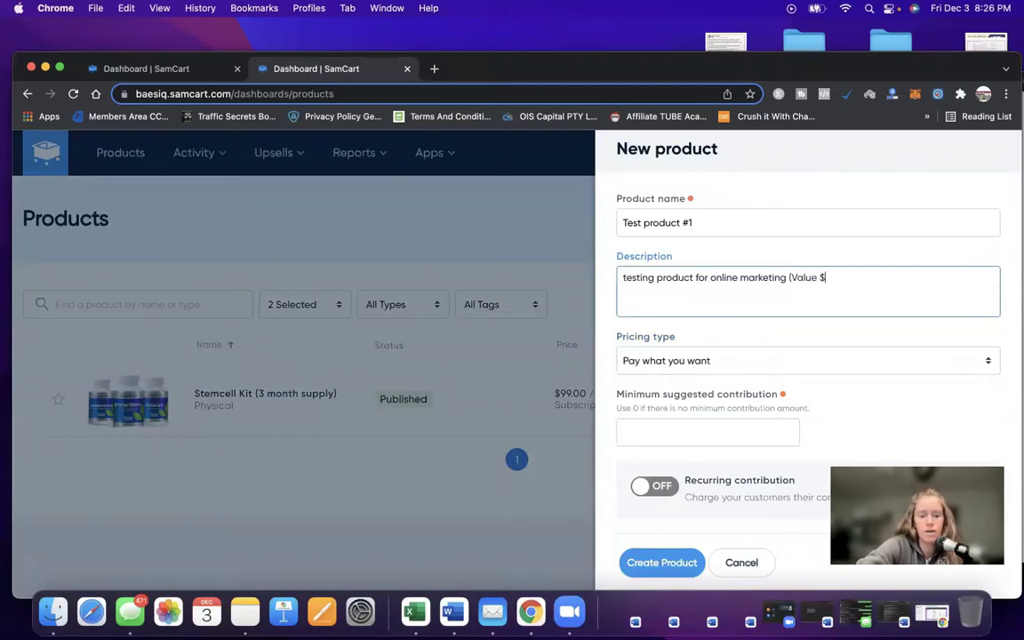
{"action": "type", "text": "199"}
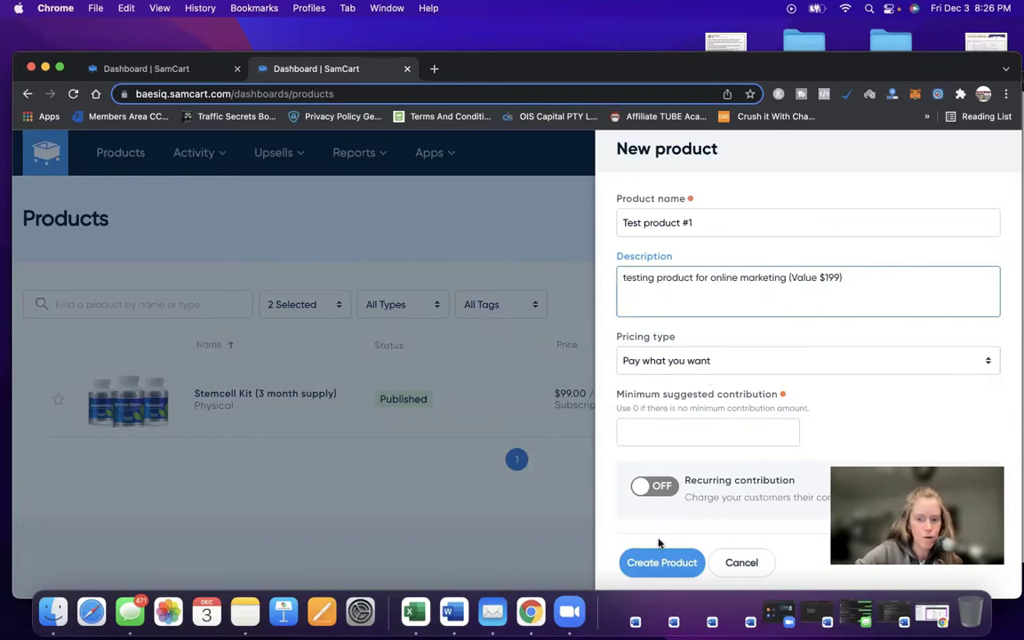
Set the minimum suggested contribution to 50 and create the product.
{"action": "left_click", "coordinate": [658, 567]}
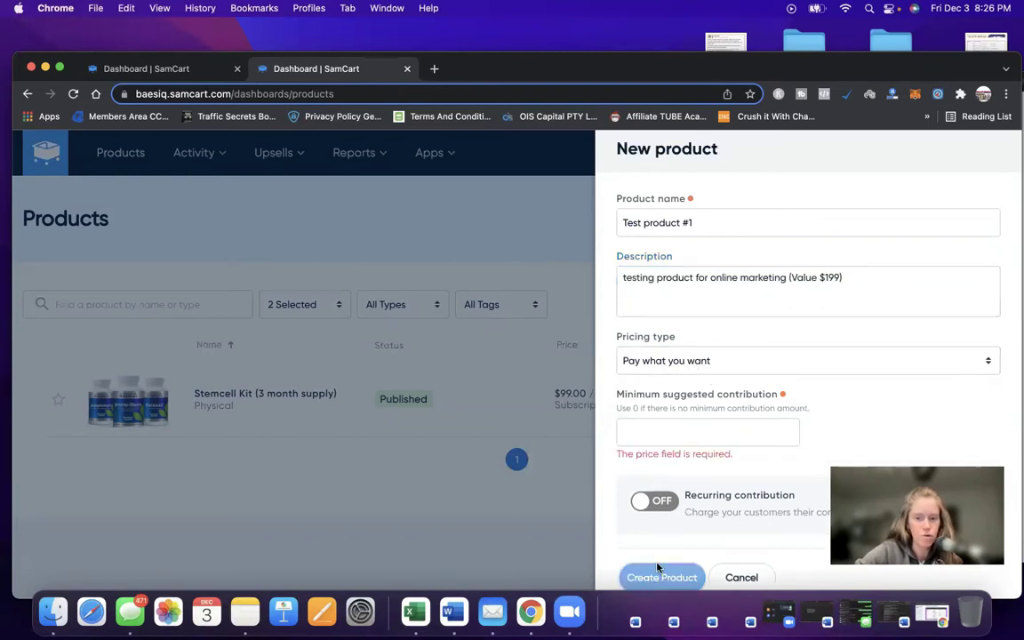
{"action": "left_click", "coordinate": [665, 436]}
{"action": "type", "text": "50"}
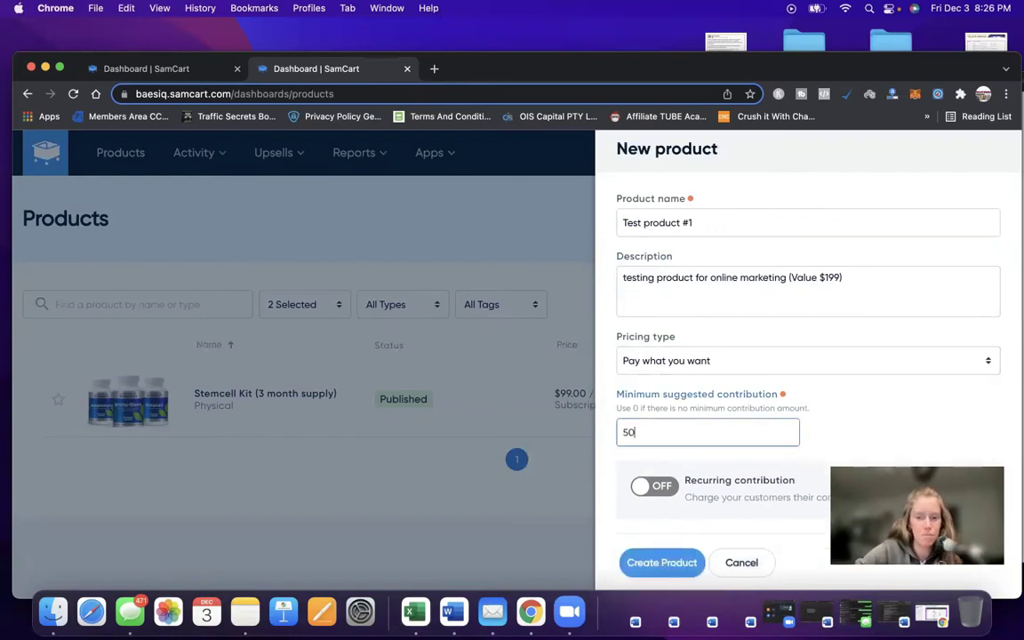
{"action": "left_click", "coordinate": [662, 563]}
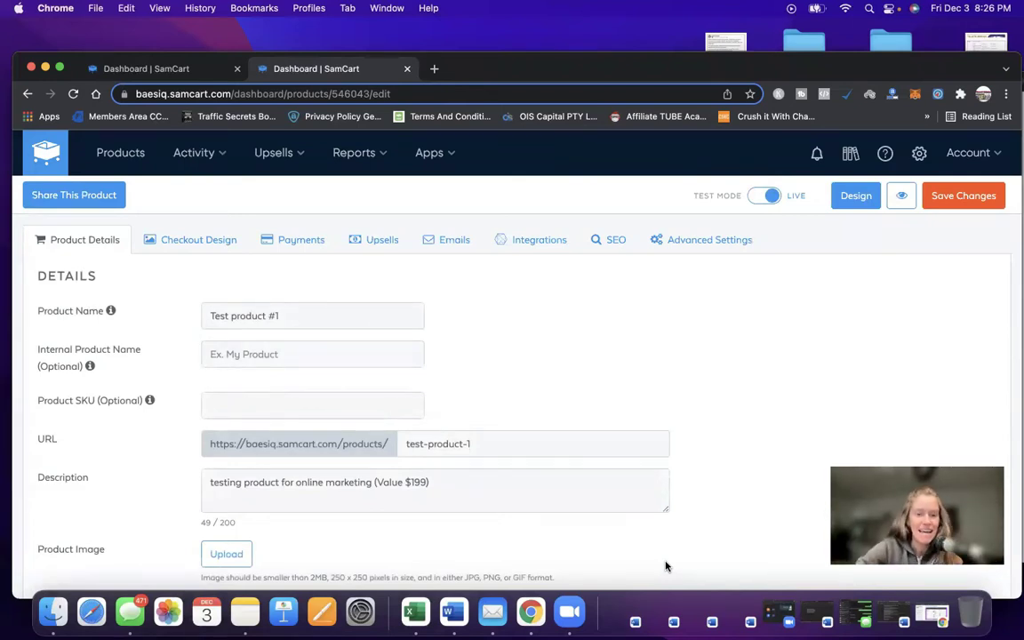
Look over the new product's details and the upload options for its product image.
{"action": "scroll", "coordinate": [644, 517], "scroll_direction": "down", "scroll_amount": 4}
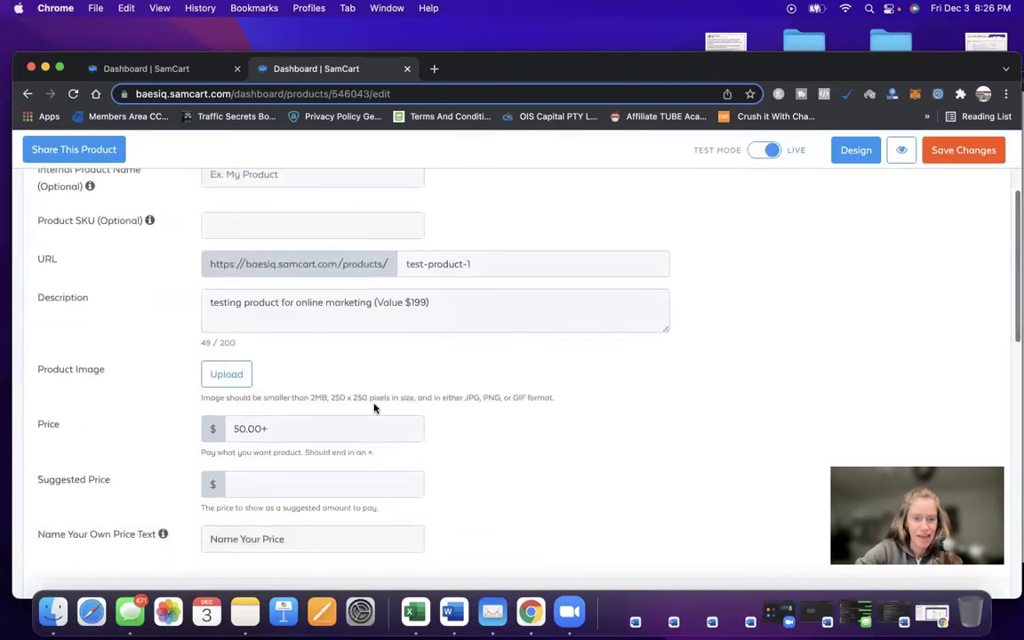
{"action": "left_click", "coordinate": [243, 374]}
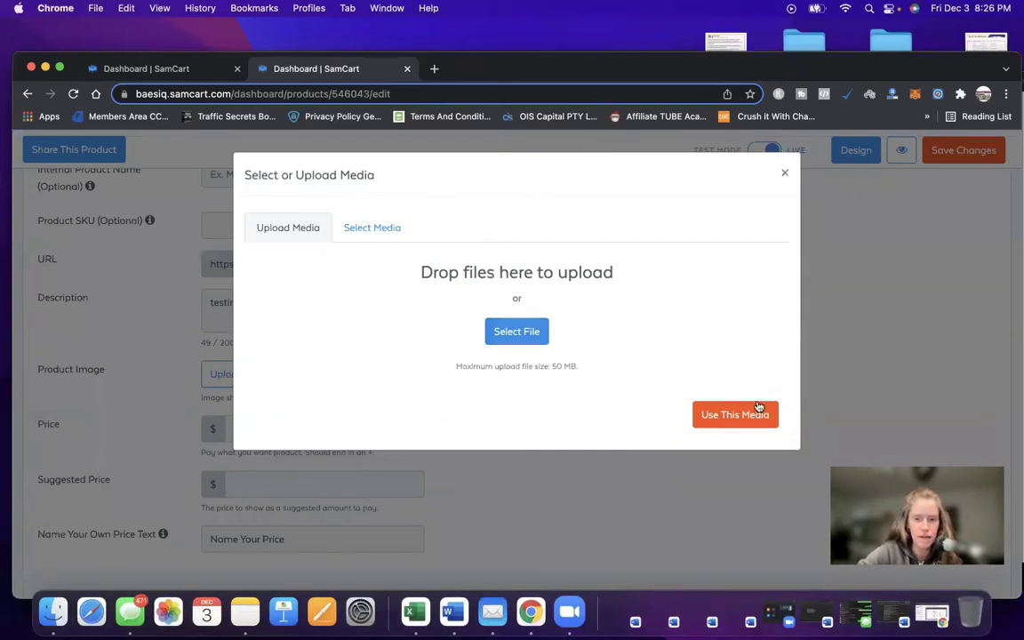
{"action": "left_click", "coordinate": [785, 175]}
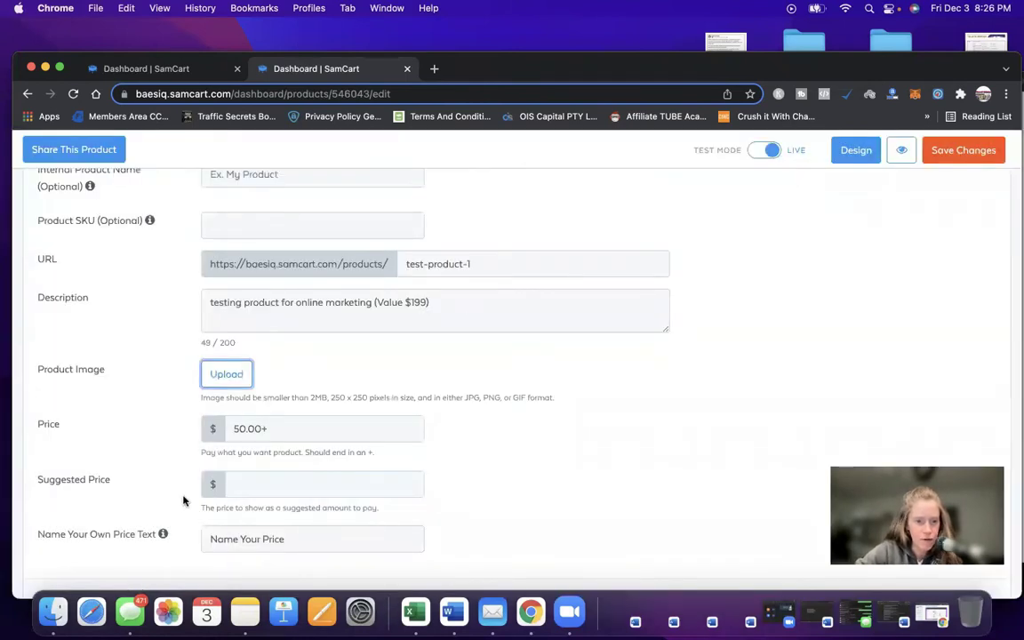
Set the product type to Physical, with United States shipping at 20 and 10 per additional item, and 50 for a single item everywhere else.
{"action": "scroll", "coordinate": [183, 500], "scroll_direction": "down", "scroll_amount": 10}
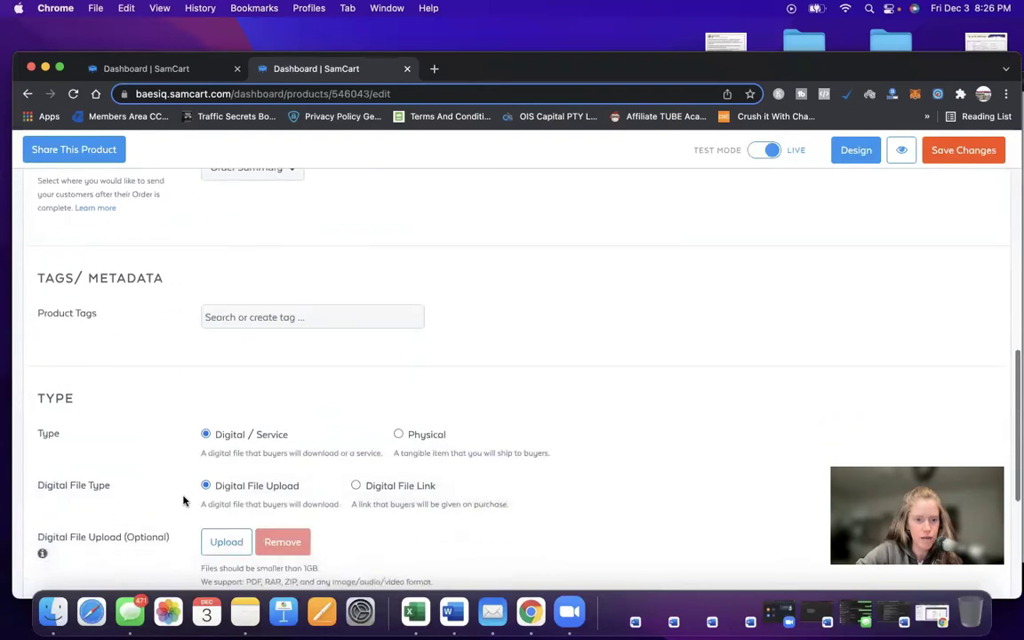
{"action": "scroll", "coordinate": [183, 501], "scroll_direction": "down", "scroll_amount": 2}
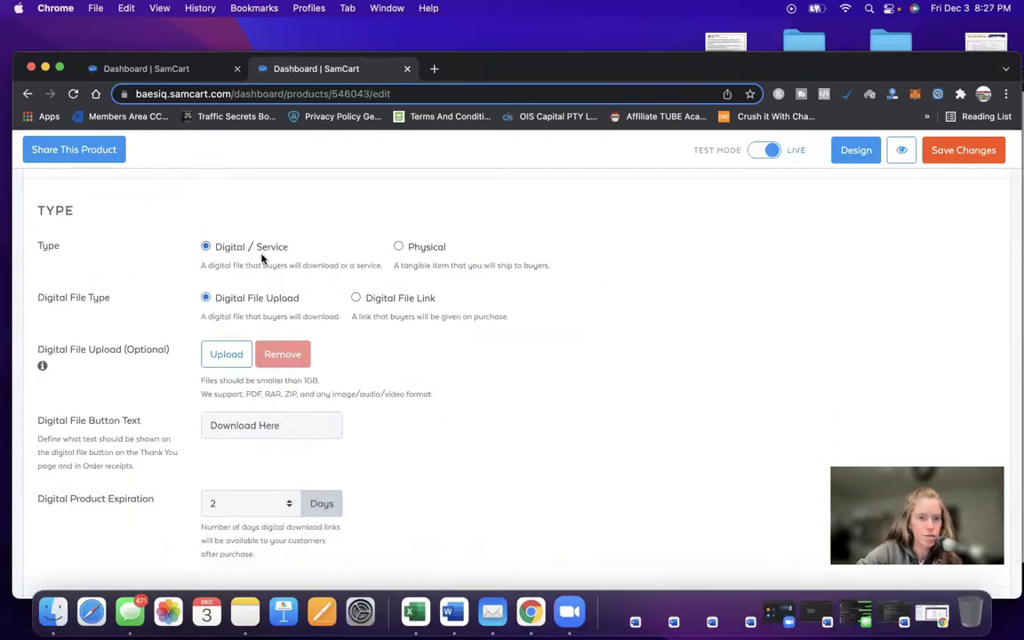
{"action": "left_click", "coordinate": [398, 247]}
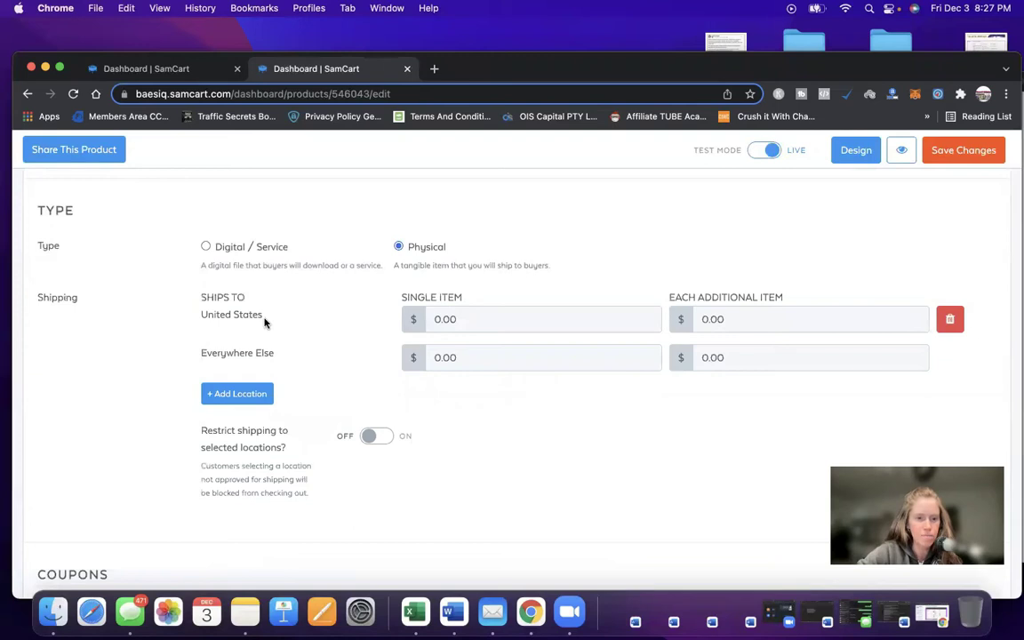
{"action": "left_click", "coordinate": [465, 318]}
{"action": "type", "text": "20"}
{"action": "key", "text": "Tab"}
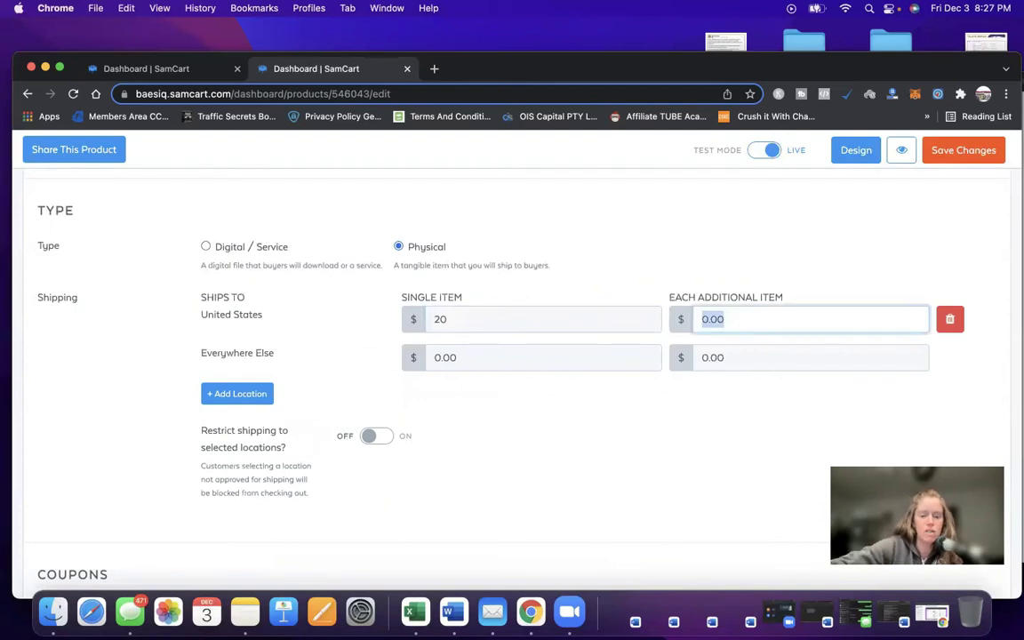
{"action": "type", "text": "10"}
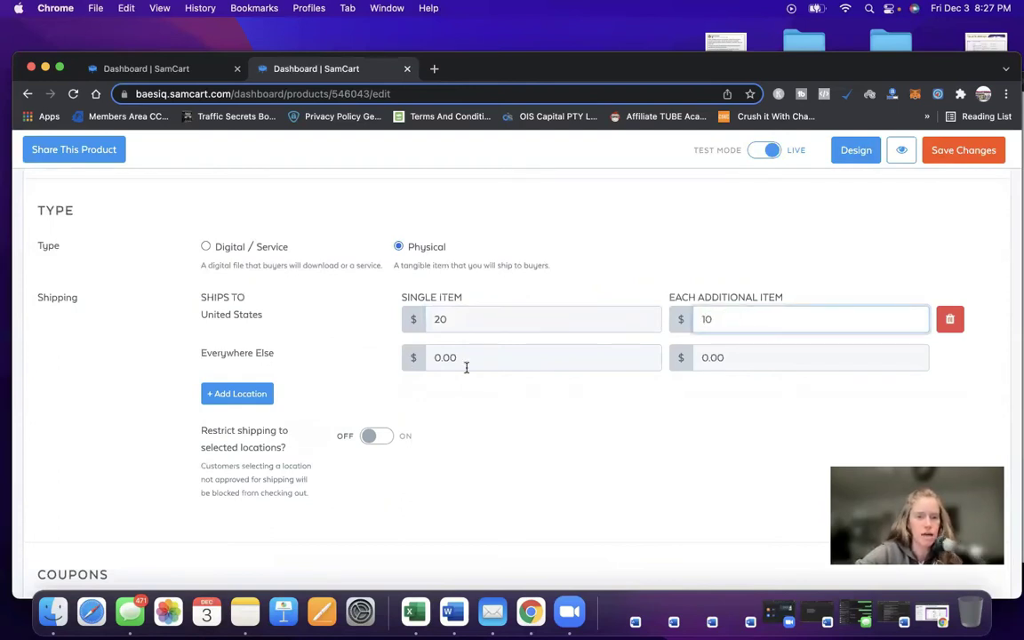
{"action": "left_click_drag", "start_coordinate": [471, 358], "coordinate": [379, 356]}
{"action": "type", "text": "50"}
{"action": "key", "text": "Tab"}
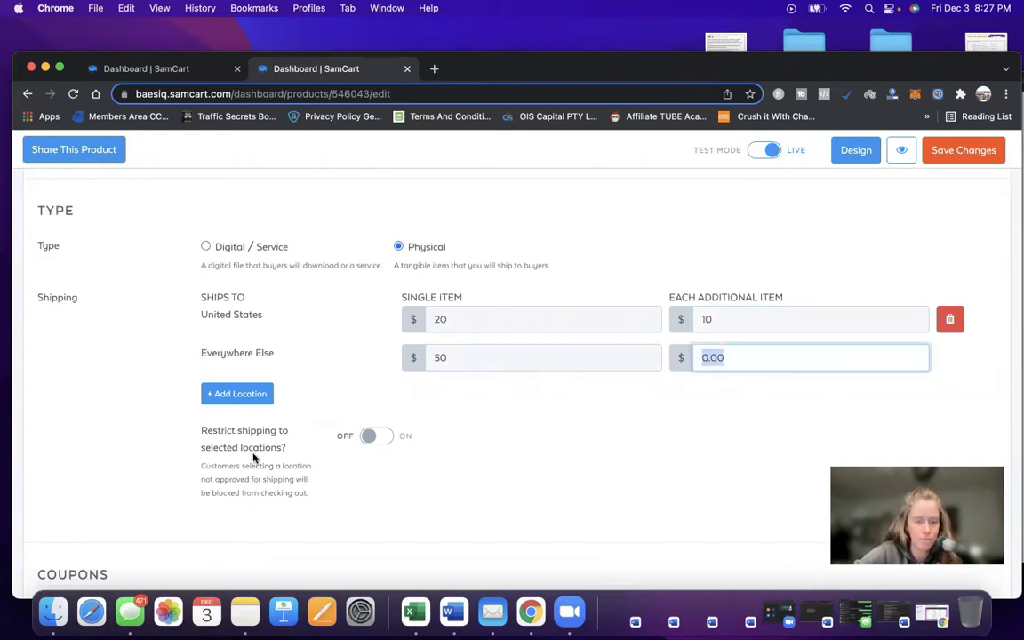
Switch the product type back to Digital / Service and look over the digital file options.
{"action": "scroll", "coordinate": [514, 464], "scroll_direction": "down", "scroll_amount": 1}
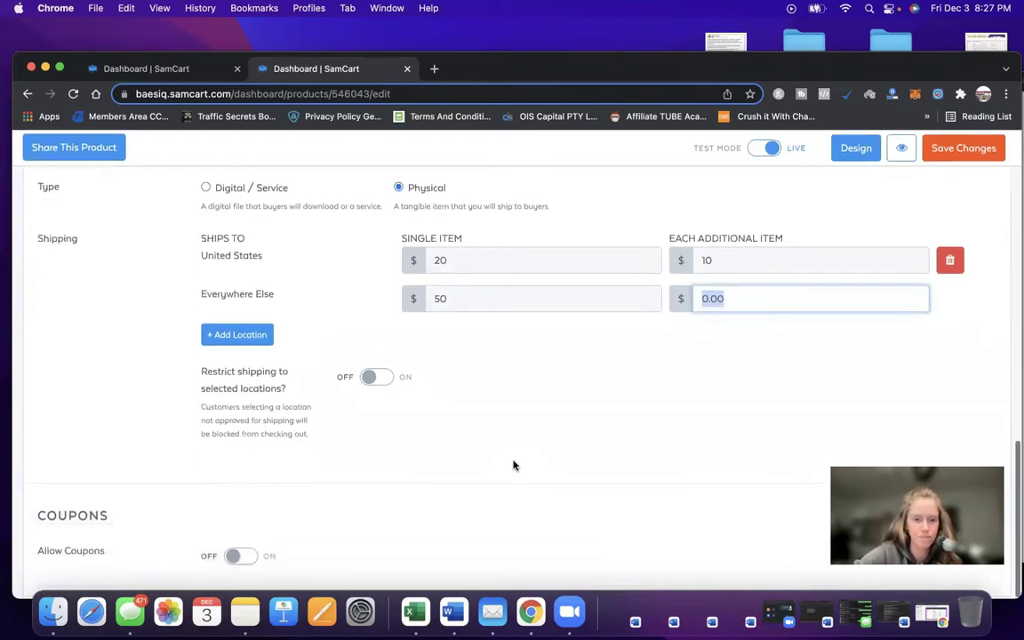
{"action": "scroll", "coordinate": [513, 463], "scroll_direction": "up", "scroll_amount": 5}
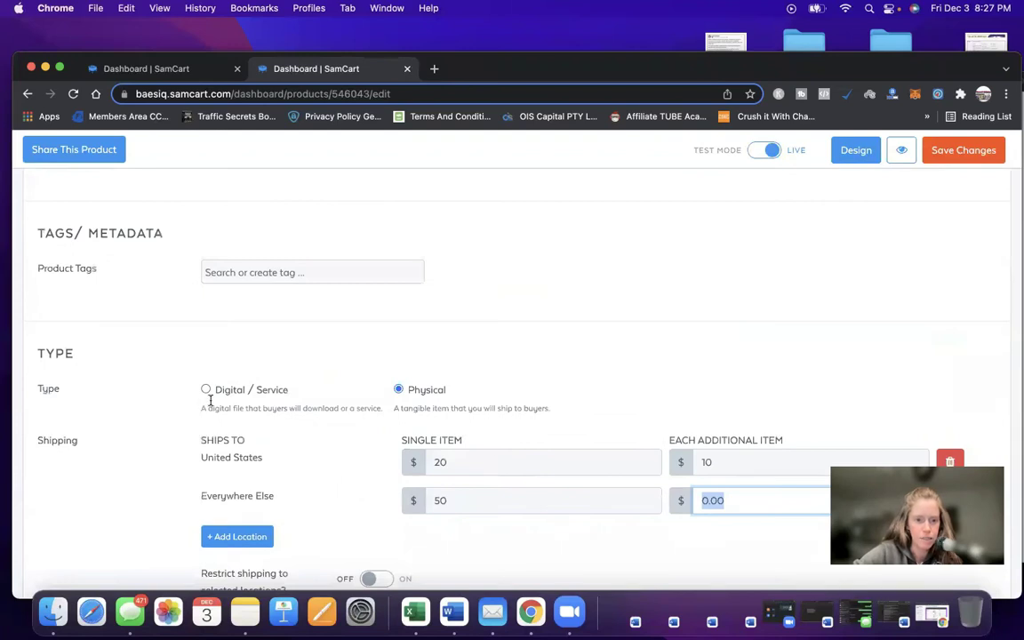
{"action": "left_click", "coordinate": [205, 391]}
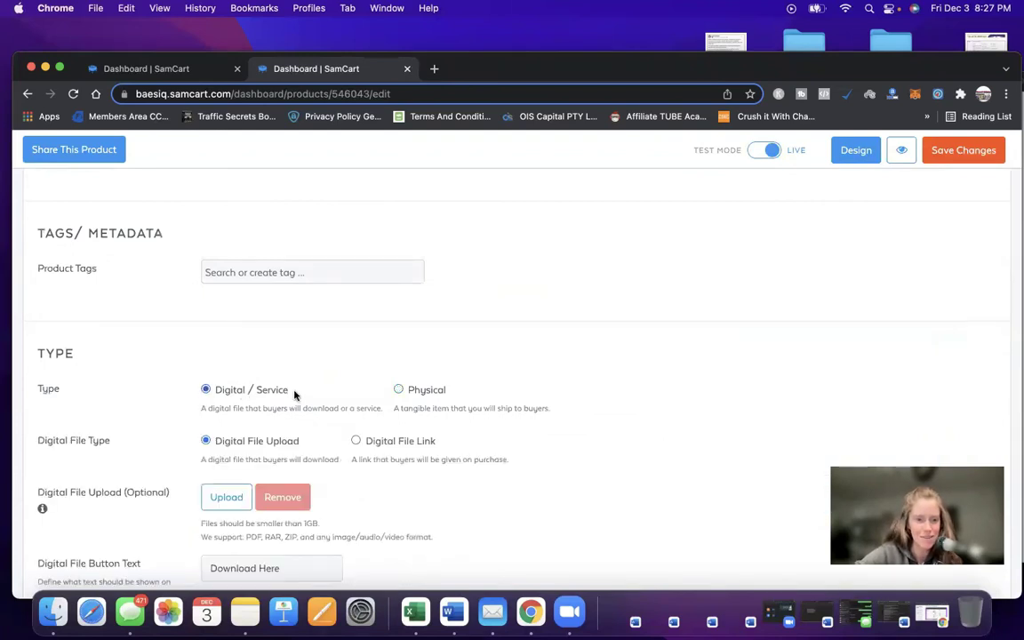
{"action": "scroll", "coordinate": [345, 474], "scroll_direction": "down", "scroll_amount": 2}
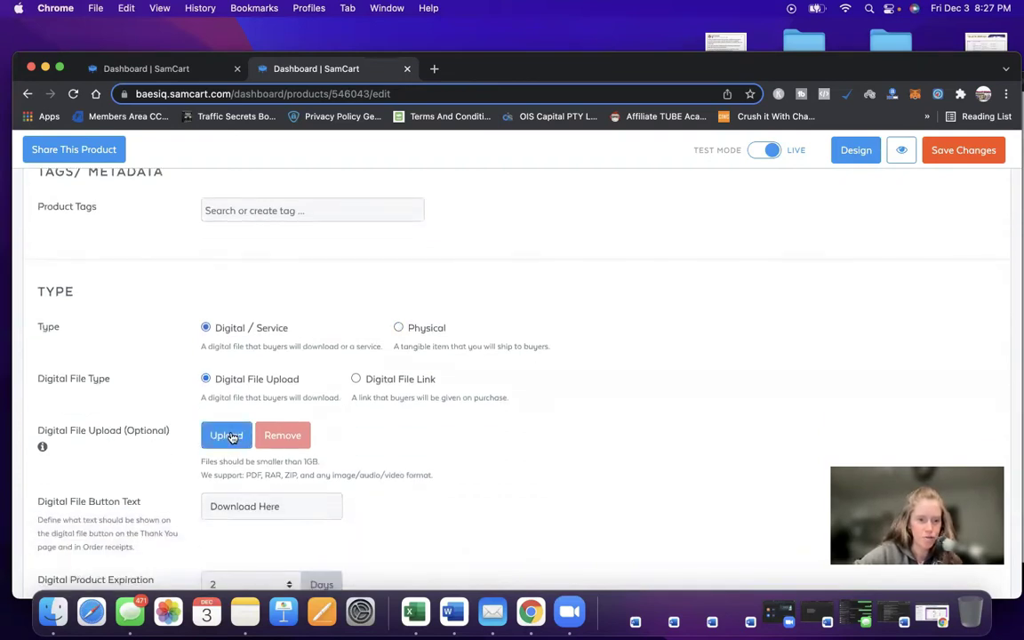
{"action": "scroll", "coordinate": [338, 486], "scroll_direction": "down", "scroll_amount": 5}
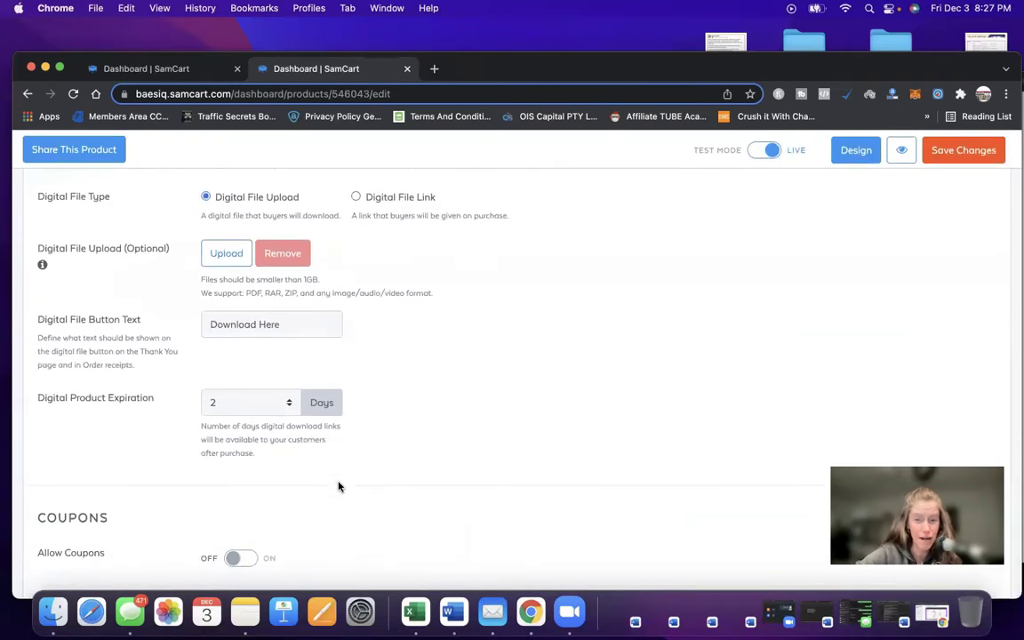
Browse the checkout design templates, make the Startup template active for the product and save the changes.
{"action": "scroll", "coordinate": [337, 480], "scroll_direction": "up", "scroll_amount": 15}
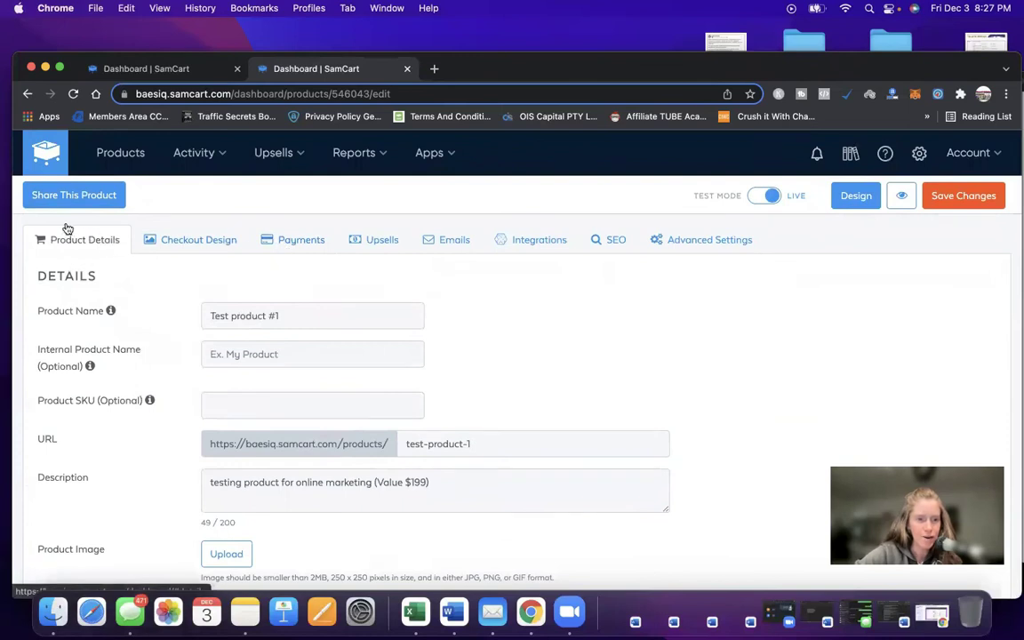
{"action": "left_click", "coordinate": [192, 238]}
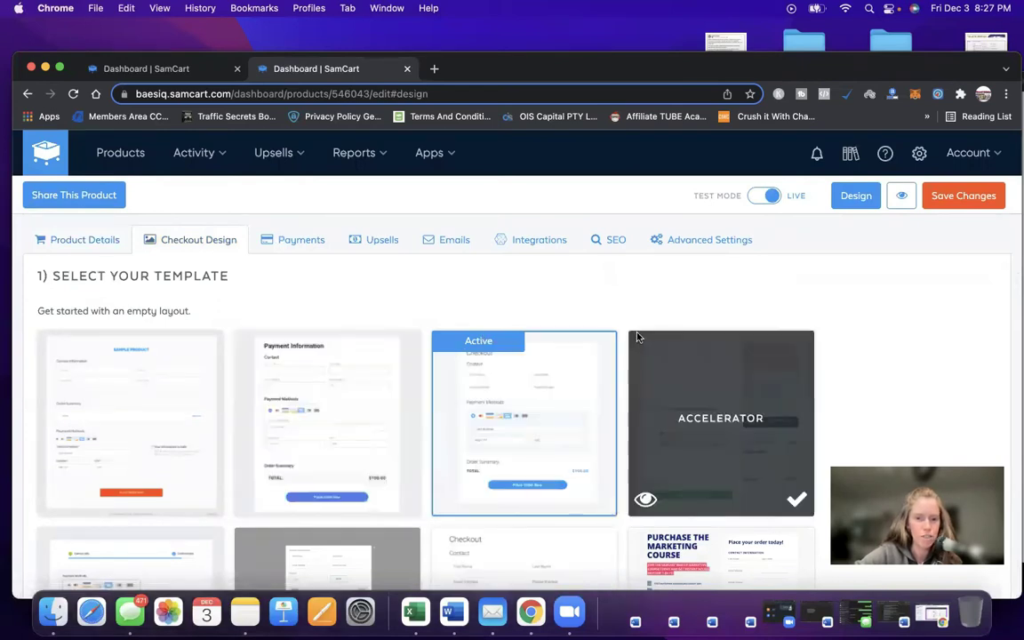
{"action": "scroll", "coordinate": [887, 325], "scroll_direction": "down", "scroll_amount": 5}
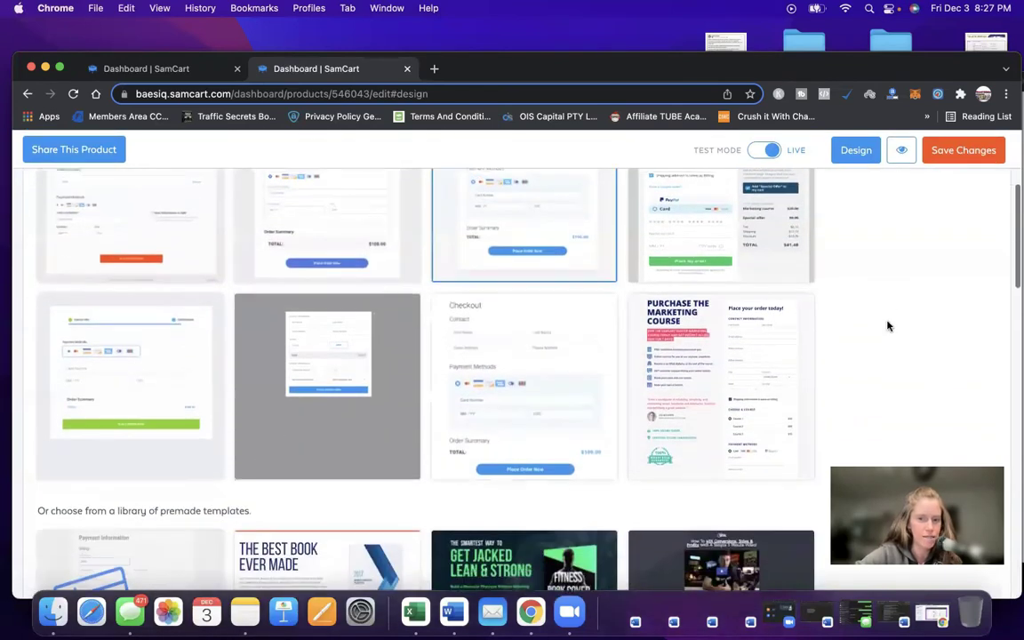
{"action": "scroll", "coordinate": [887, 325], "scroll_direction": "down", "scroll_amount": 10}
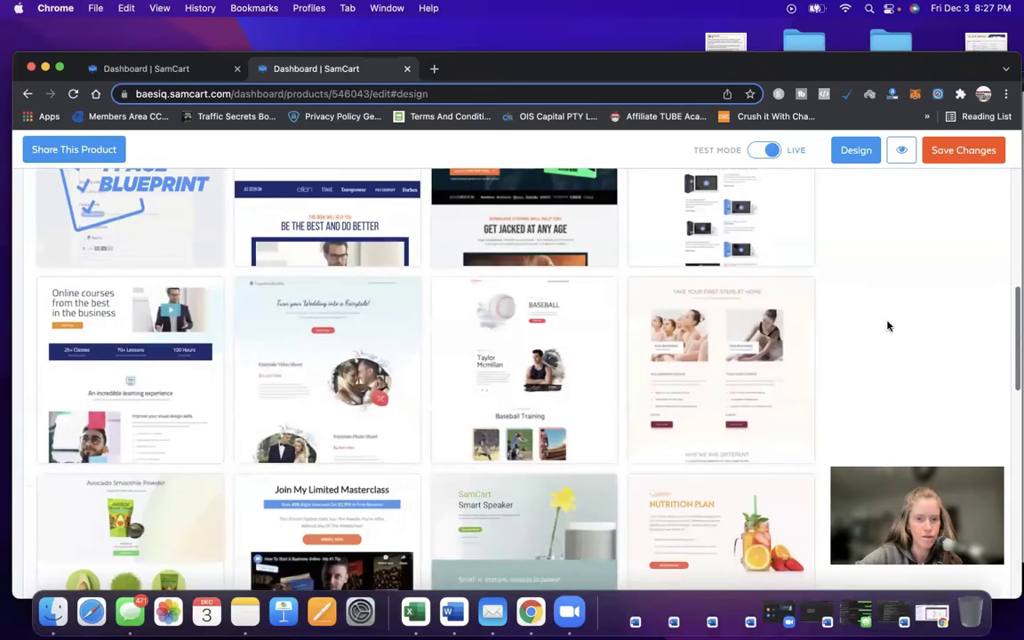
{"action": "scroll", "coordinate": [887, 326], "scroll_direction": "down", "scroll_amount": 8}
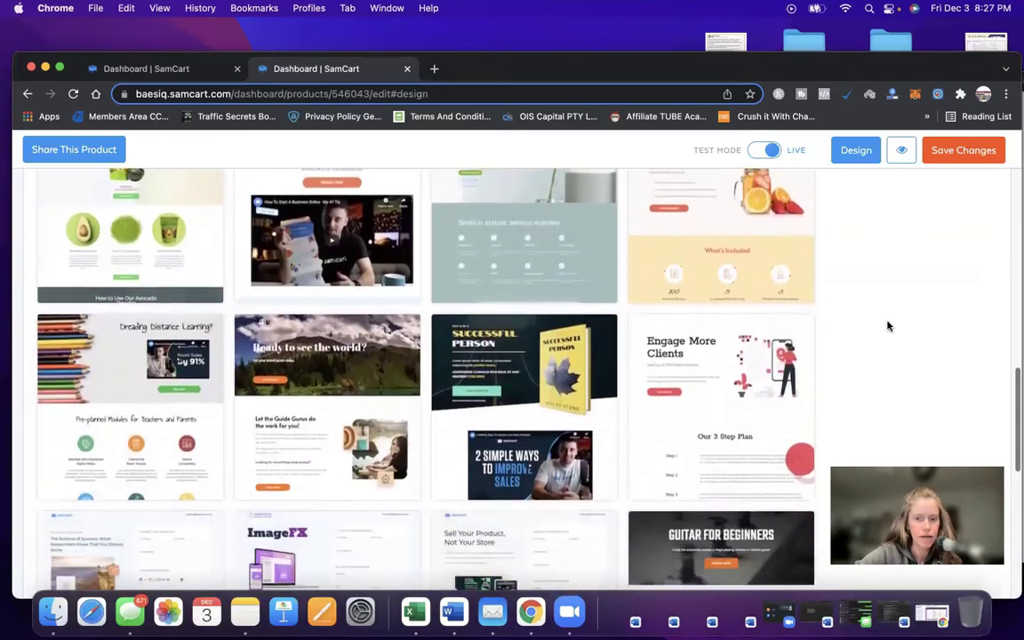
{"action": "scroll", "coordinate": [888, 325], "scroll_direction": "down", "scroll_amount": 4}
{"action": "scroll", "coordinate": [887, 325], "scroll_direction": "up", "scroll_amount": 20}
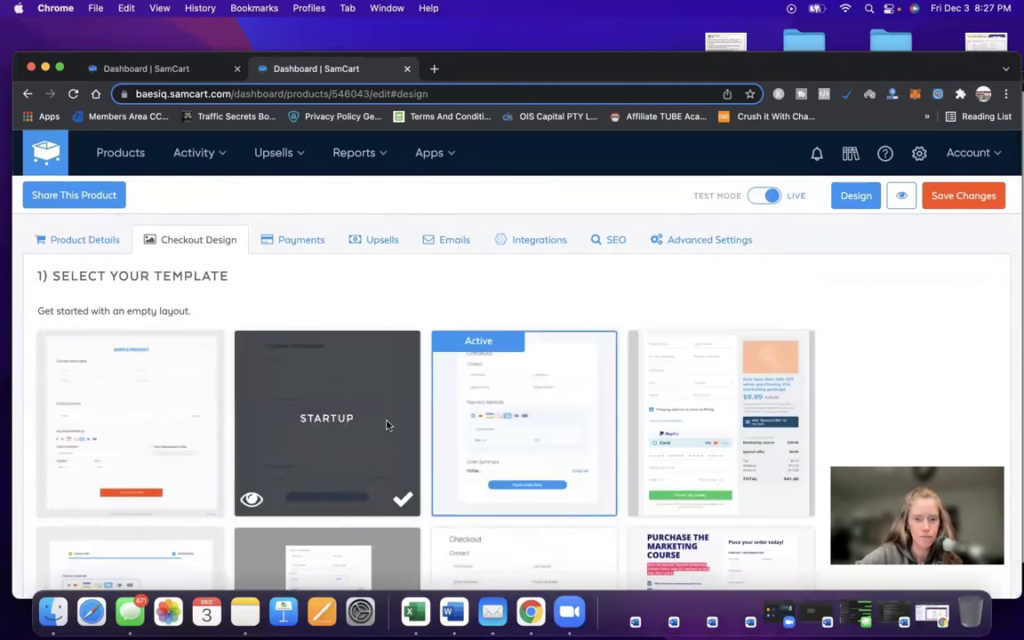
{"action": "left_click", "coordinate": [402, 499]}
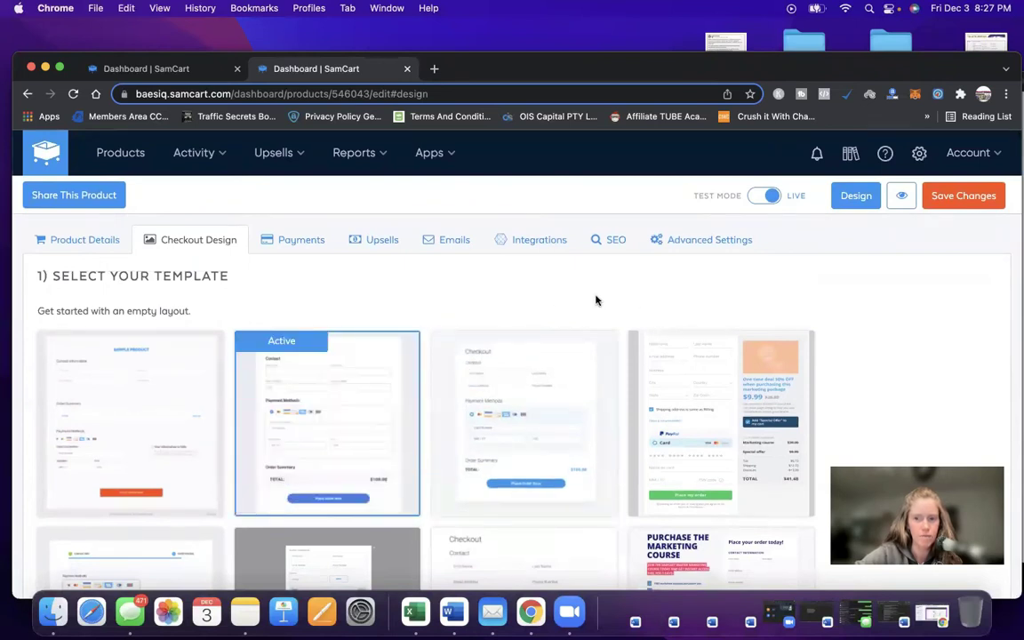
{"action": "left_click", "coordinate": [960, 196]}
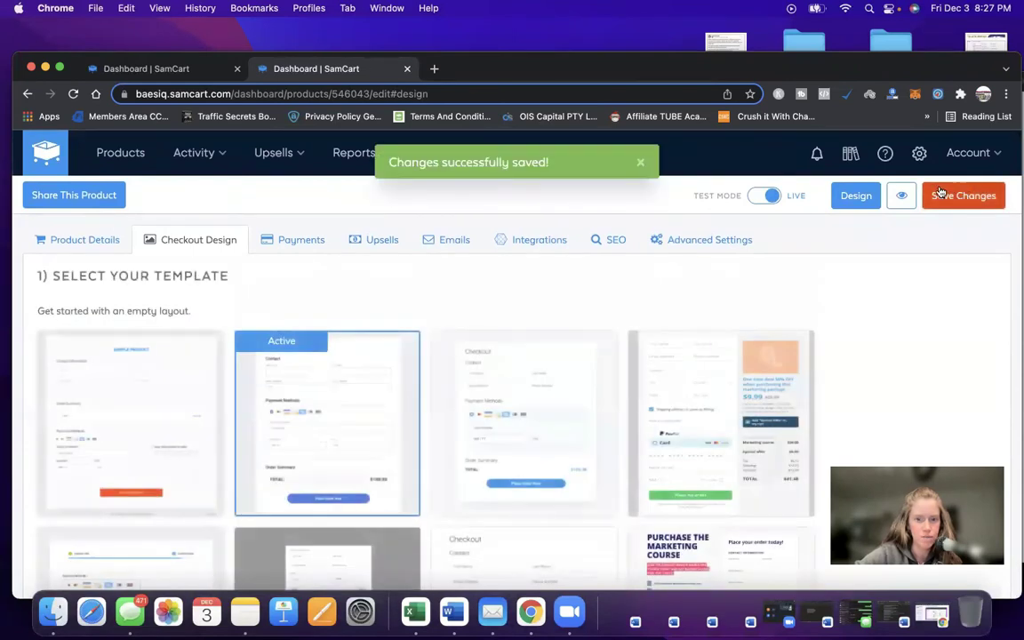
Look over the product's payment processor settings and additional payment options.
{"action": "left_click", "coordinate": [295, 242]}
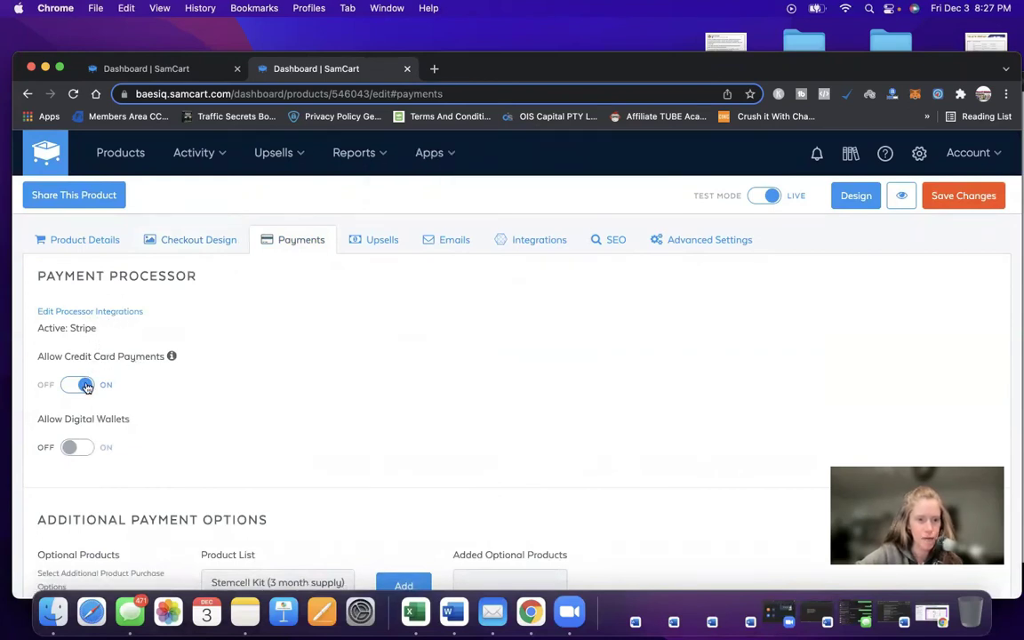
{"action": "scroll", "coordinate": [133, 429], "scroll_direction": "down", "scroll_amount": 2}
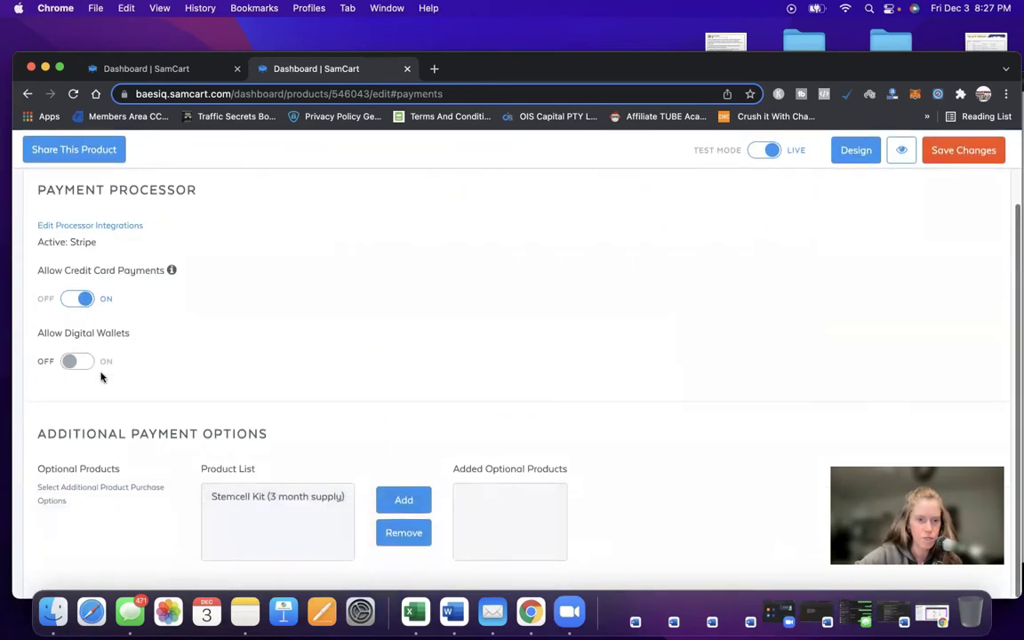
{"action": "scroll", "coordinate": [299, 341], "scroll_direction": "up", "scroll_amount": 2}
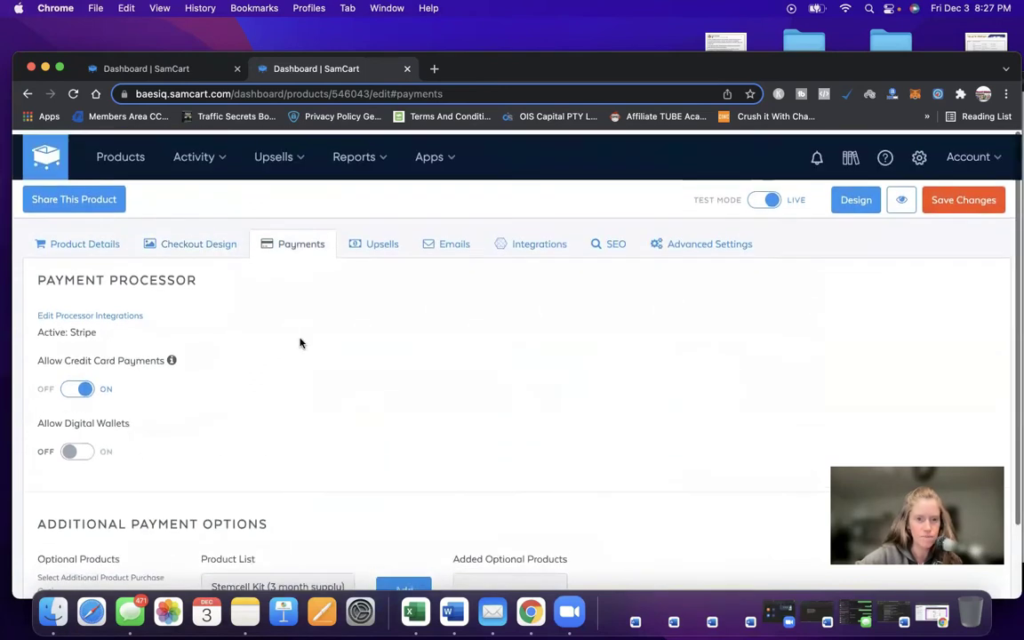
Examine the product's upsell settings, including the available upsell funnels and the order bump options.
{"action": "left_click", "coordinate": [377, 243]}
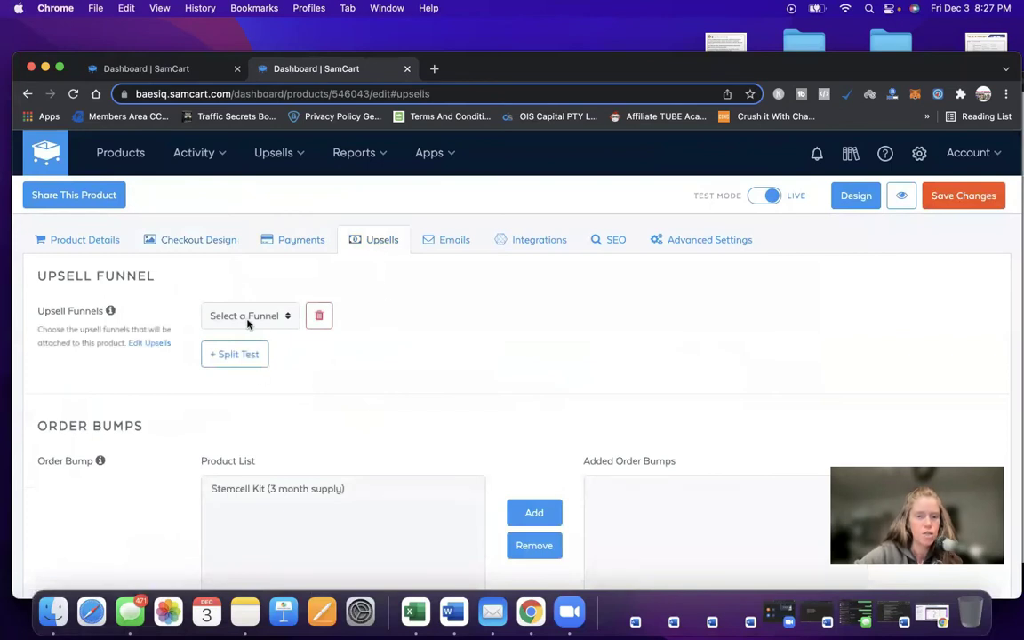
{"action": "left_click", "coordinate": [248, 320]}
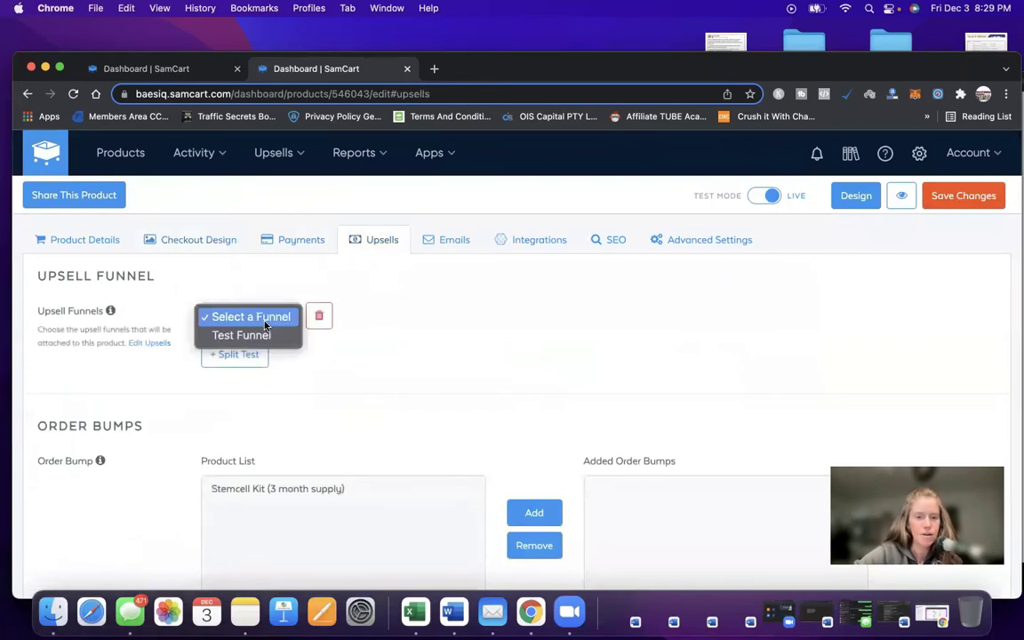
{"action": "left_click", "coordinate": [346, 382]}
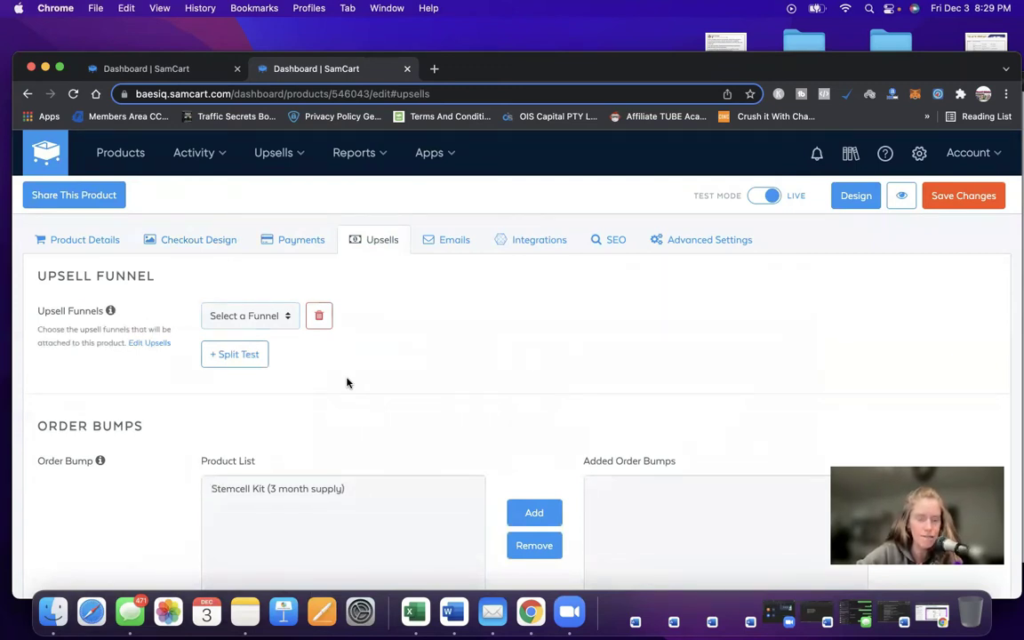
{"action": "left_click", "coordinate": [267, 320]}
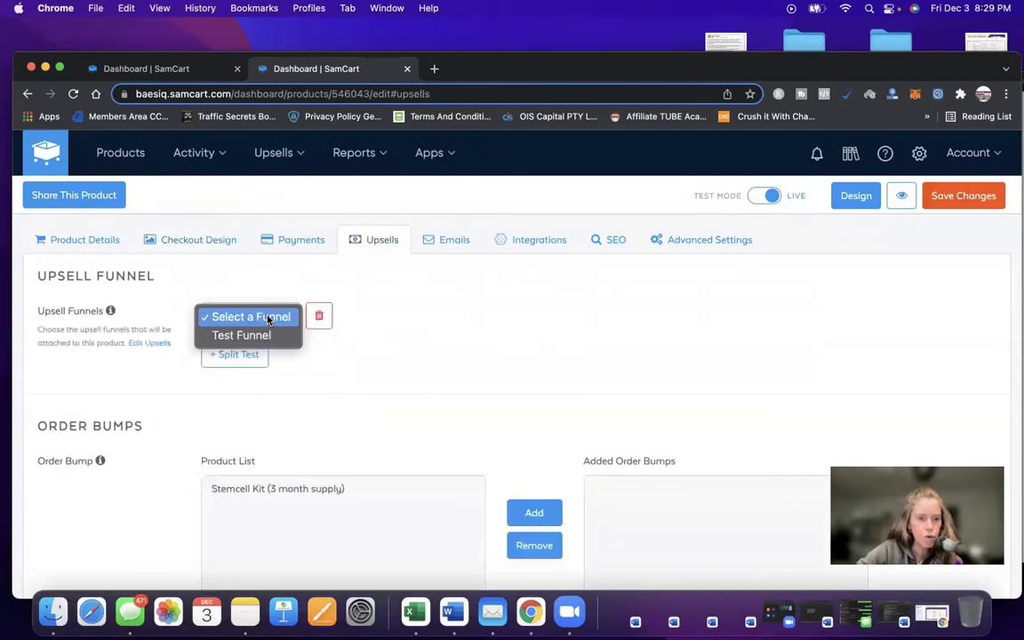
{"action": "left_click", "coordinate": [203, 285]}
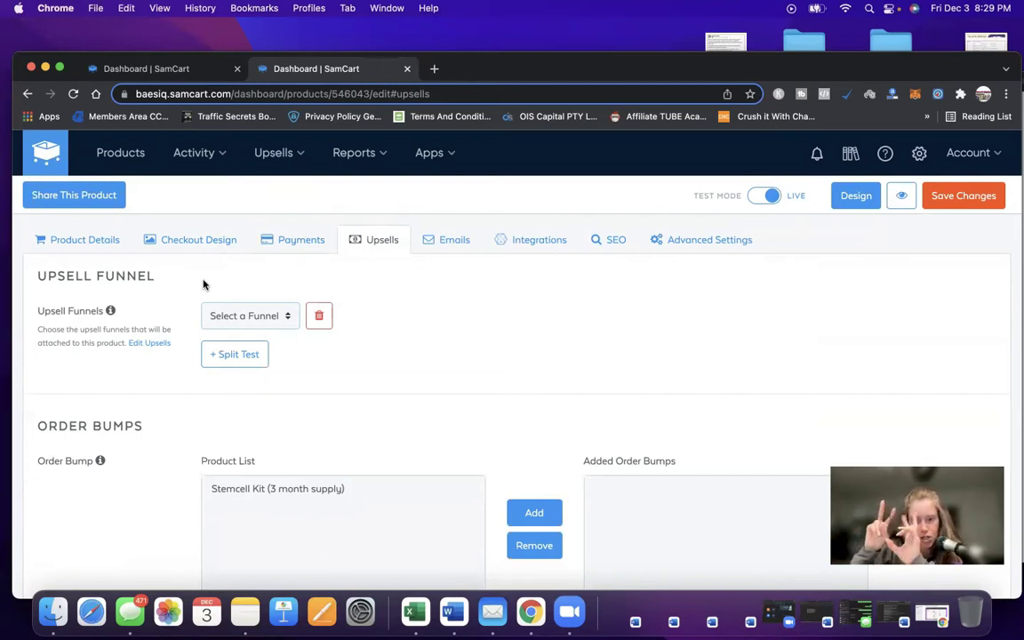
{"action": "left_click", "coordinate": [245, 316]}
{"action": "left_click", "coordinate": [265, 288]}
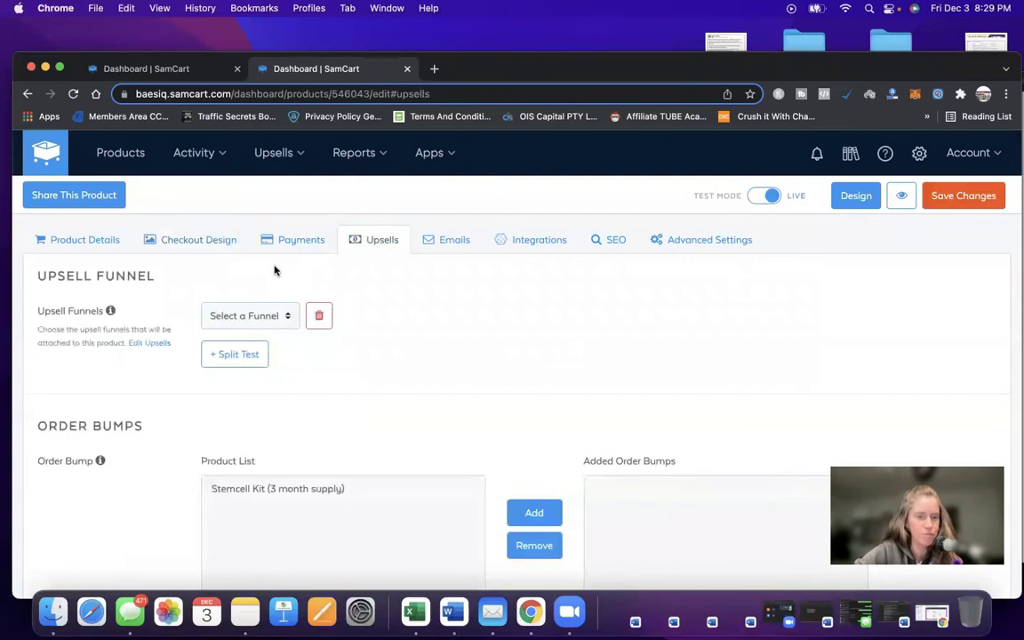
{"action": "left_click", "coordinate": [259, 316]}
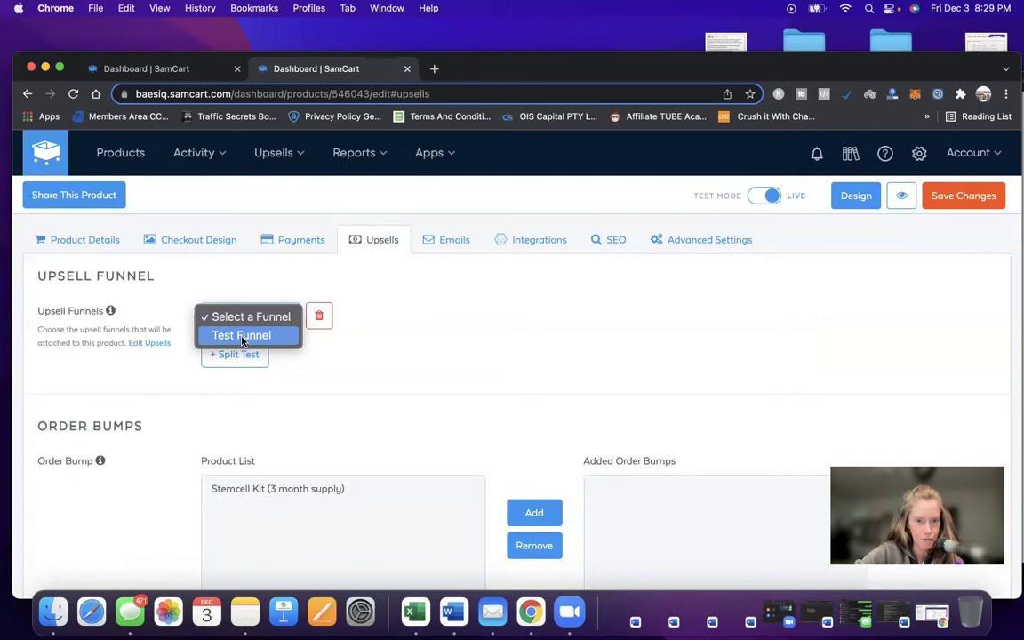
{"action": "left_click", "coordinate": [339, 383]}
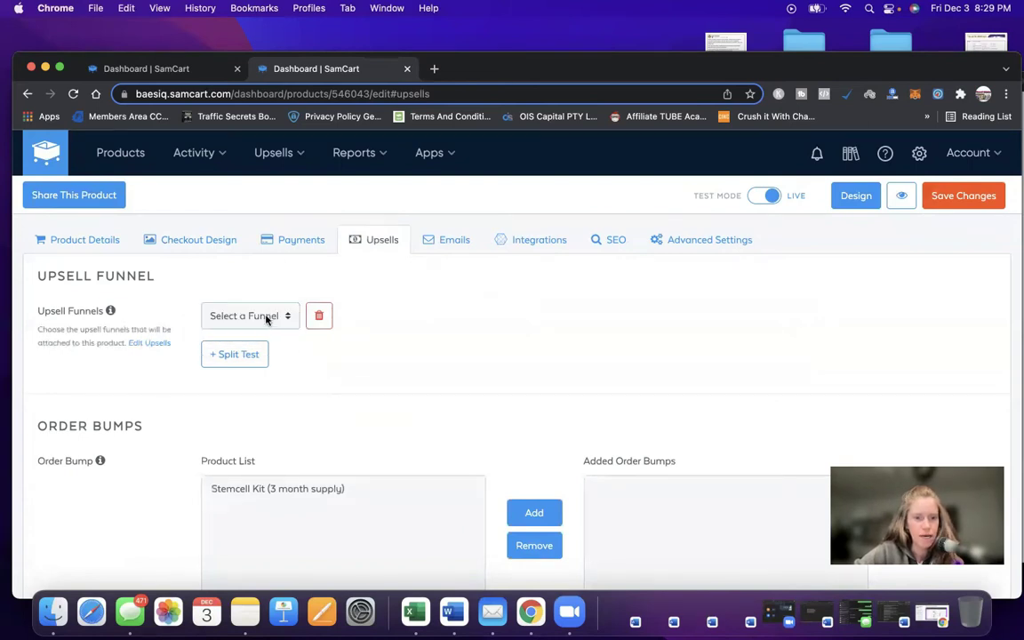
{"action": "scroll", "coordinate": [332, 399], "scroll_direction": "down", "scroll_amount": 2}
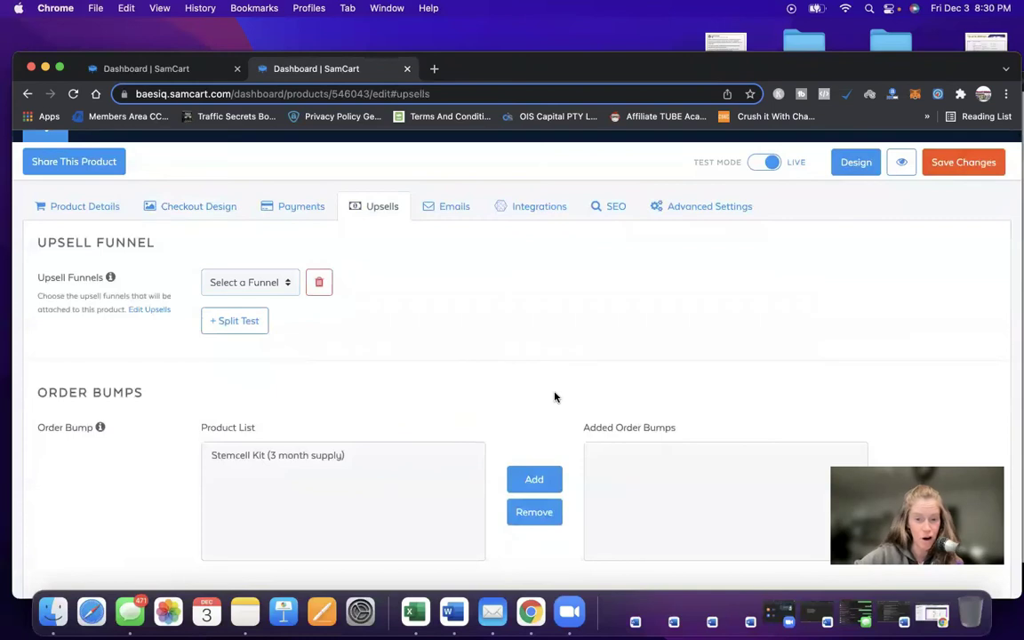
{"action": "scroll", "coordinate": [555, 397], "scroll_direction": "up", "scroll_amount": 1}
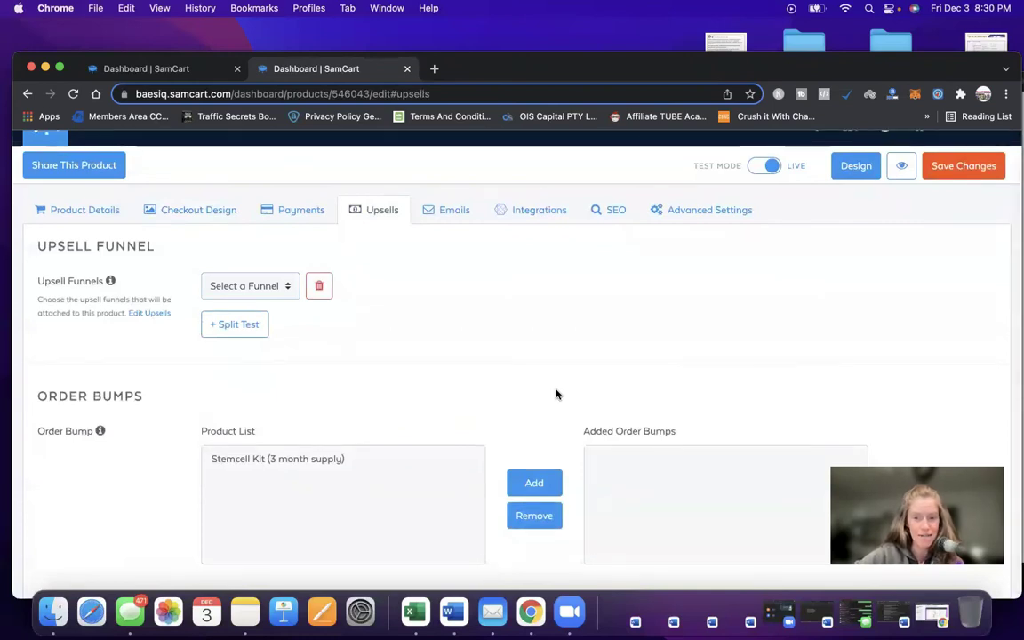
{"action": "scroll", "coordinate": [556, 394], "scroll_direction": "down", "scroll_amount": 1}
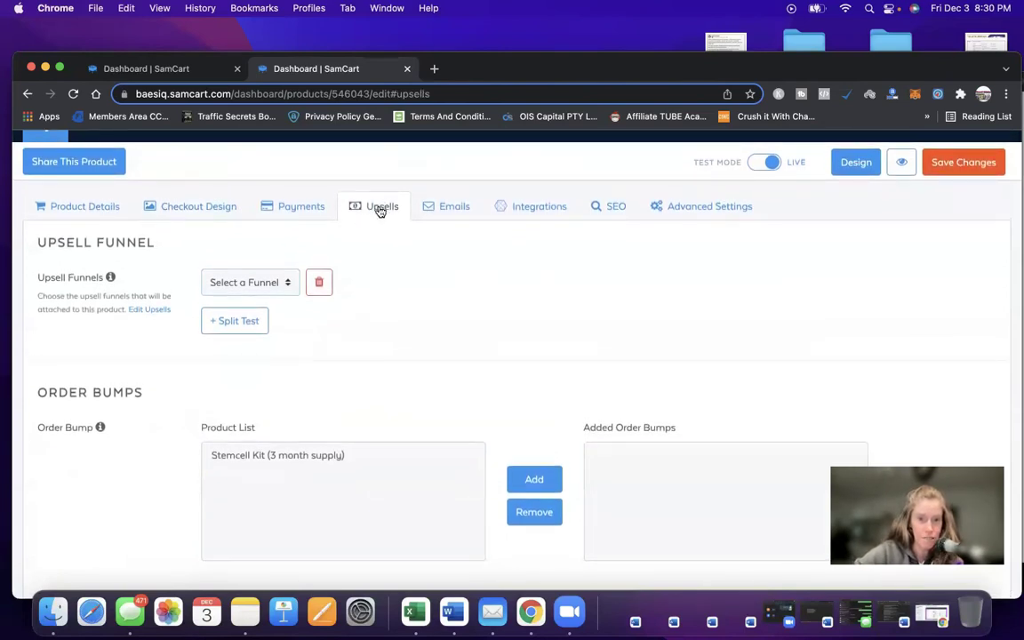
Look through the product's email, integration rule, SEO and advanced script and pixel settings.
{"action": "left_click", "coordinate": [454, 214]}
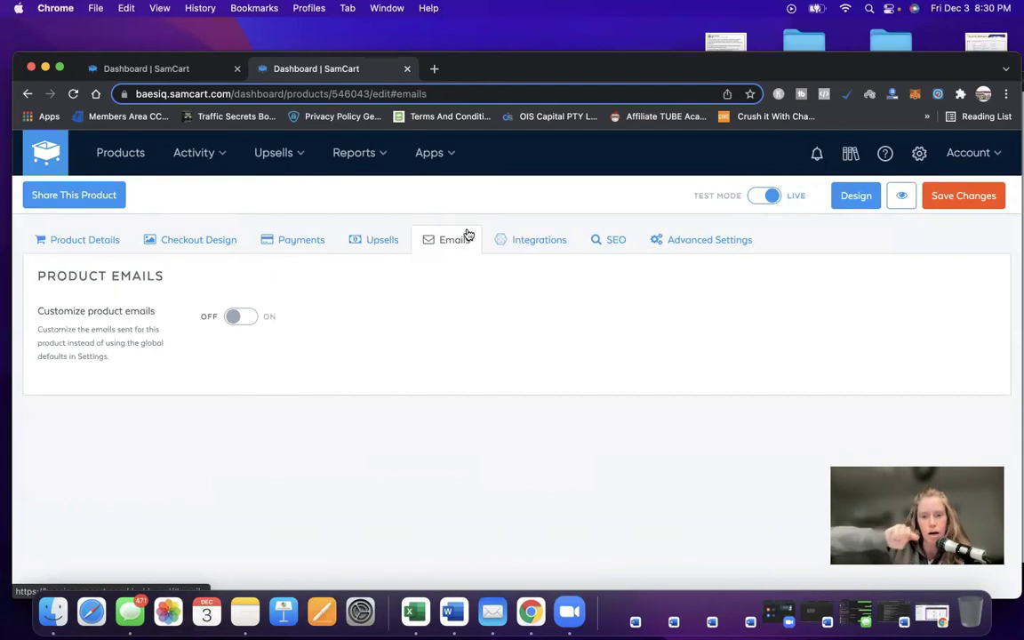
{"action": "left_click", "coordinate": [534, 255]}
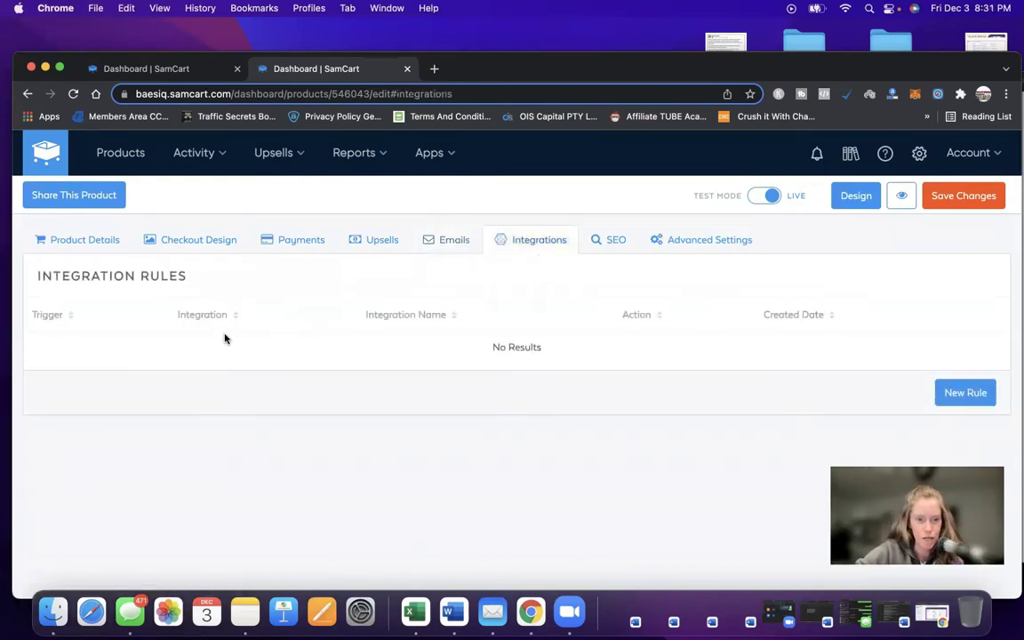
{"action": "left_click", "coordinate": [613, 240]}
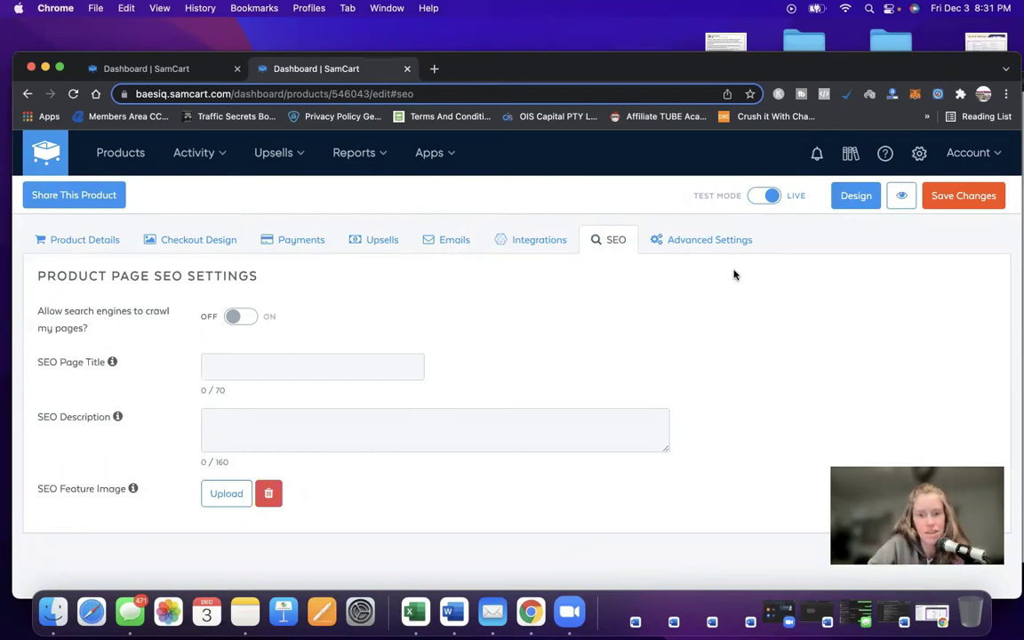
{"action": "left_click", "coordinate": [704, 241]}
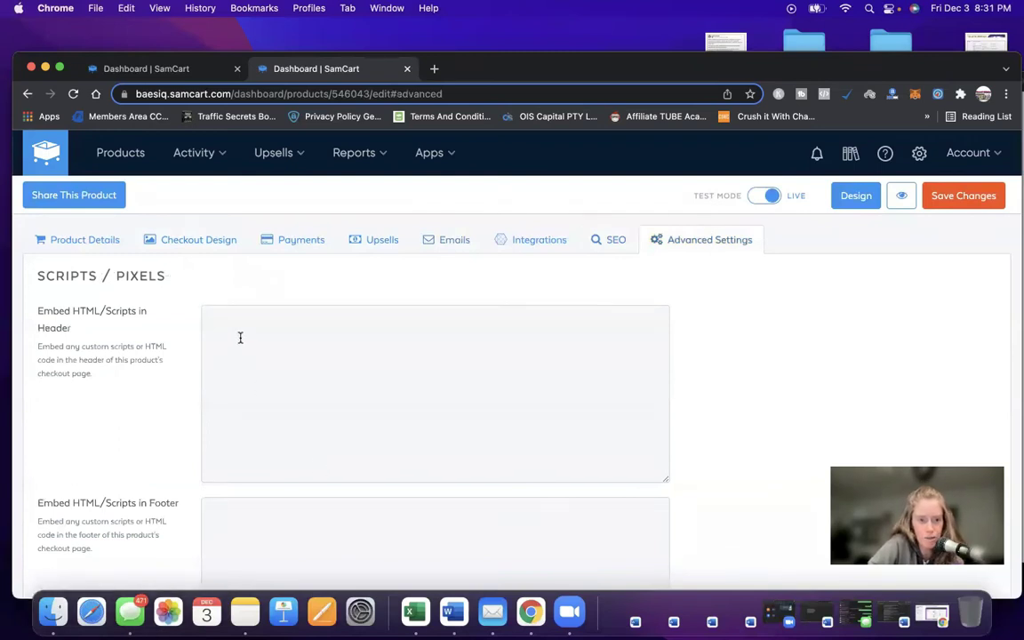
{"action": "scroll", "coordinate": [263, 434], "scroll_direction": "down", "scroll_amount": 3}
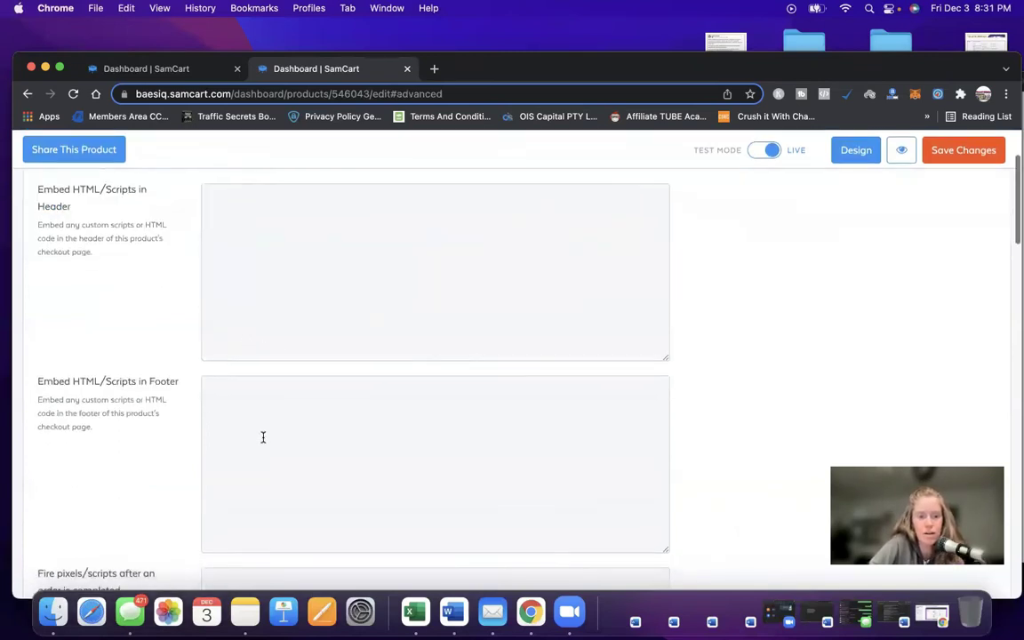
{"action": "scroll", "coordinate": [263, 436], "scroll_direction": "down", "scroll_amount": 5}
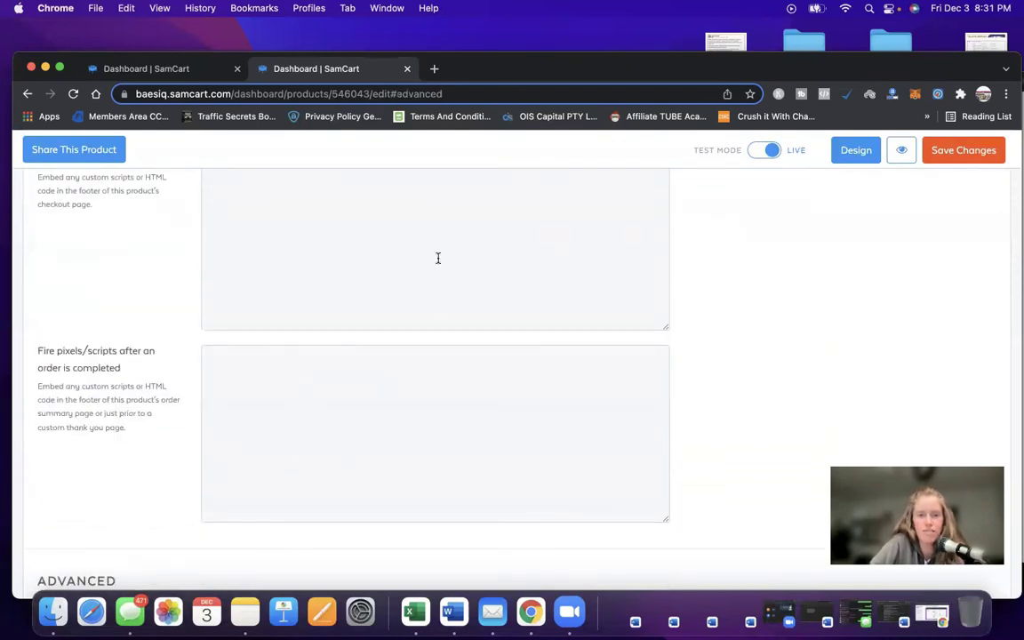
{"action": "scroll", "coordinate": [437, 258], "scroll_direction": "up", "scroll_amount": 10}
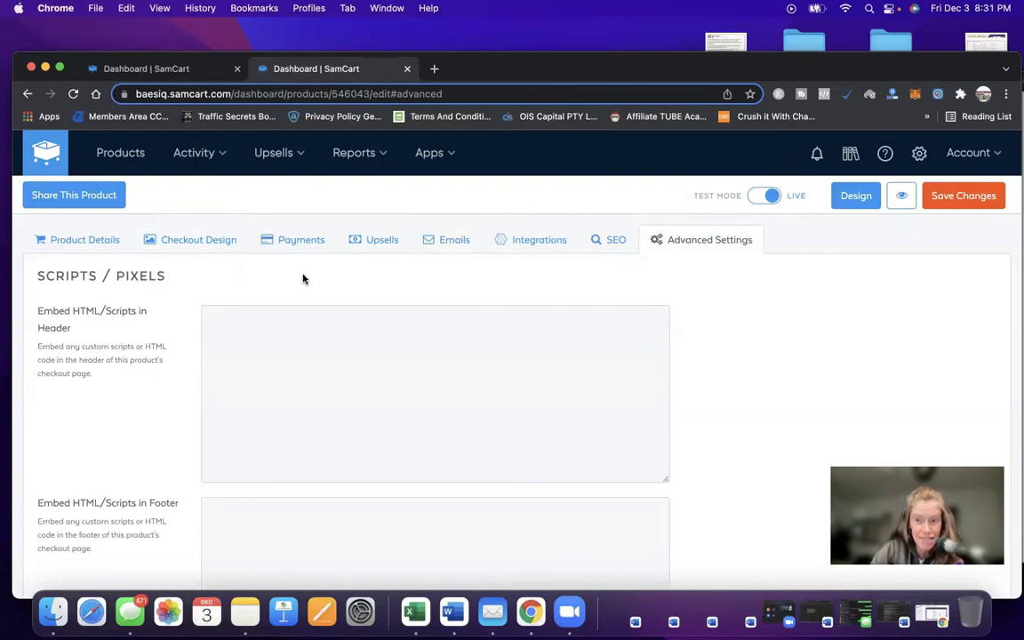
Save the product changes and open its checkout page in the design editor to look it over.
{"action": "left_click", "coordinate": [998, 165]}
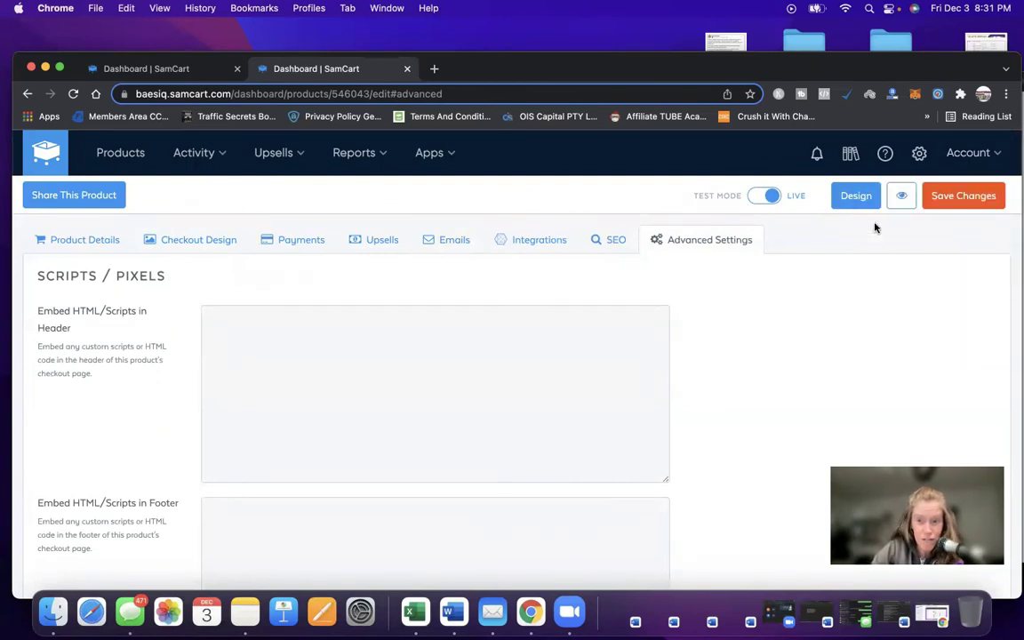
{"action": "left_click", "coordinate": [962, 199]}
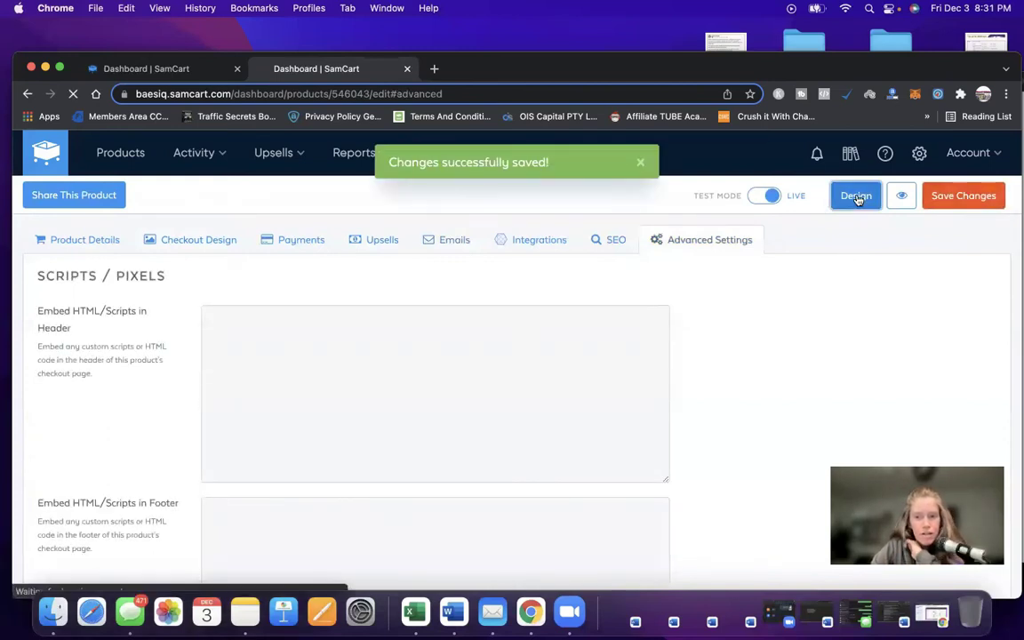
{"action": "left_click", "coordinate": [858, 200]}
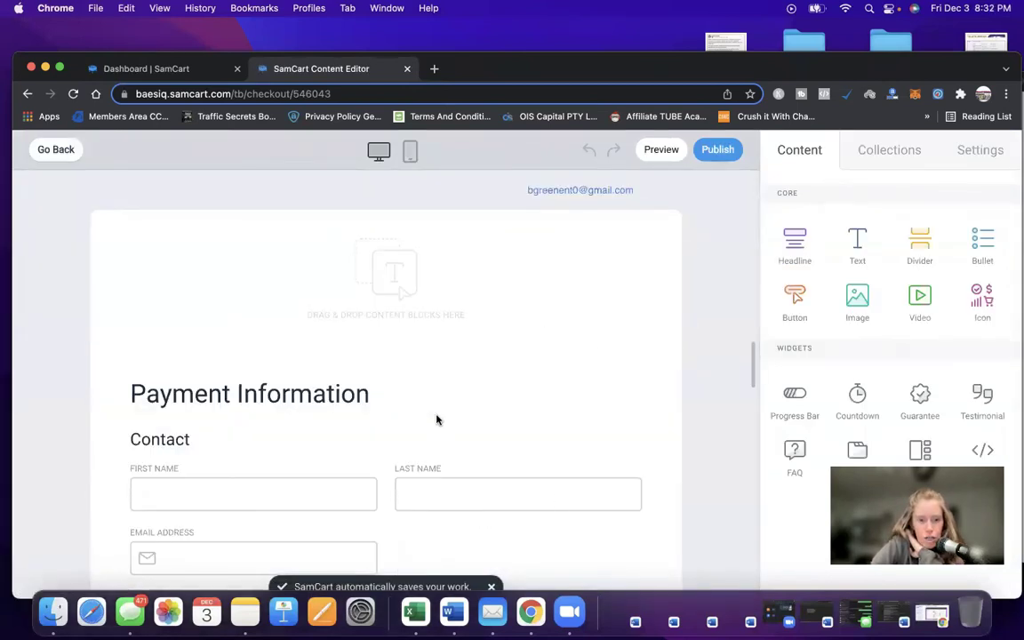
{"action": "scroll", "coordinate": [457, 472], "scroll_direction": "down", "scroll_amount": 10}
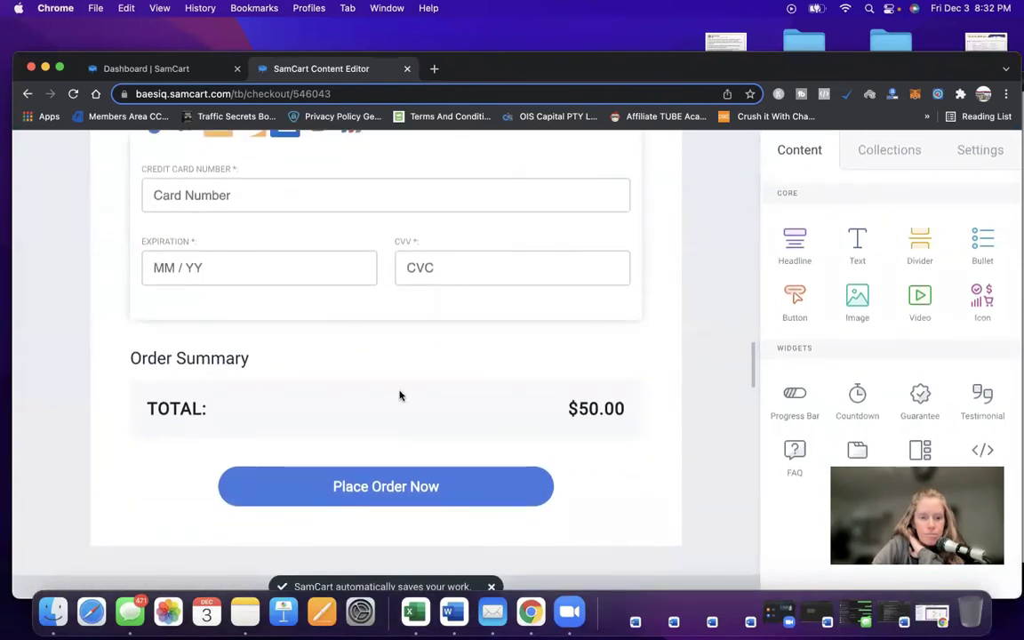
{"action": "scroll", "coordinate": [635, 304], "scroll_direction": "up", "scroll_amount": 10}
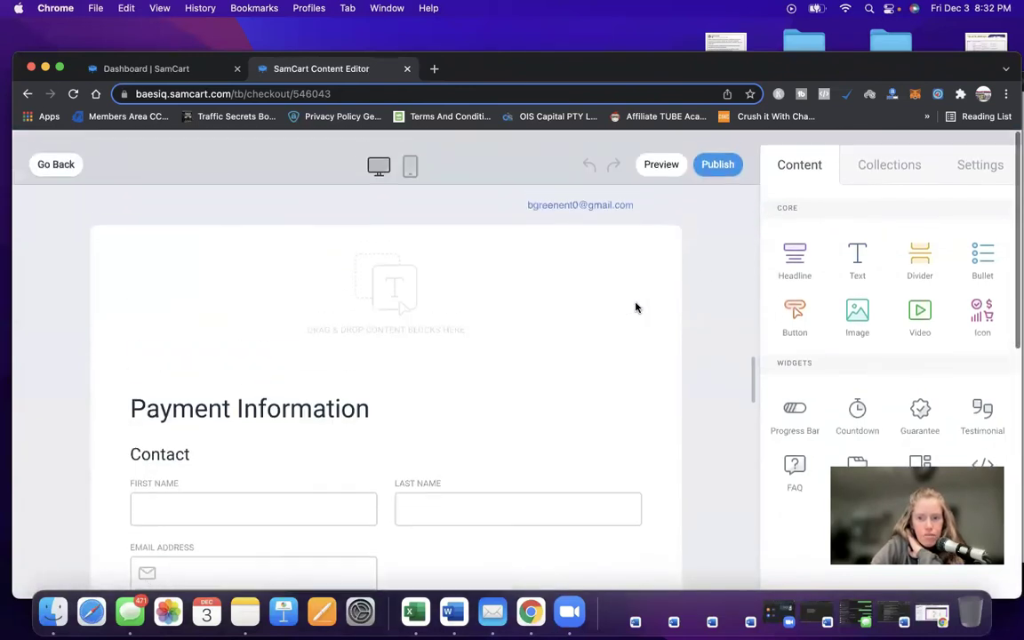
Add a headline block above the Payment Information section with the text "Confirm Purchase Here".
{"action": "left_click_drag", "start_coordinate": [797, 251], "coordinate": [391, 280]}
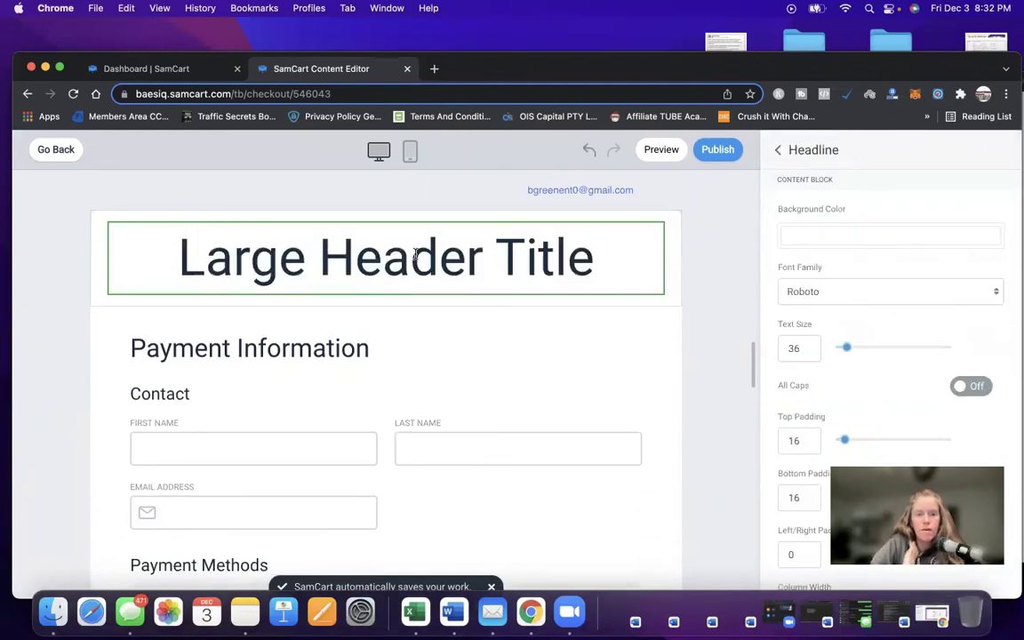
{"action": "triple_click", "coordinate": [415, 255]}
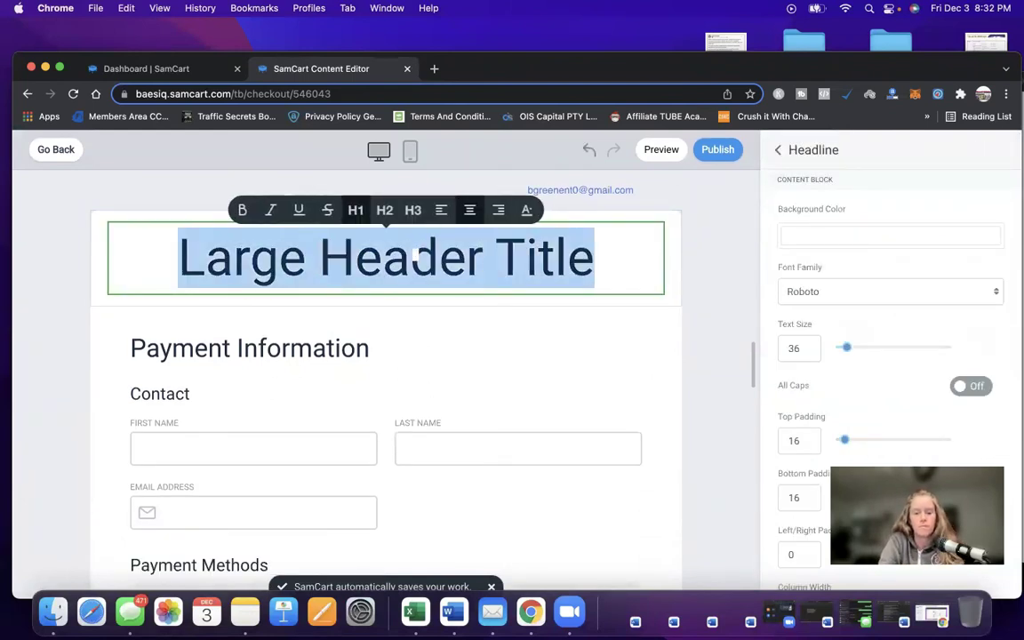
{"action": "type", "text": "Confirm Purchse"}
{"action": "key", "text": "BackSpace"}
{"action": "key", "text": "BackSpace"}
{"action": "type", "text": "ase Here"}
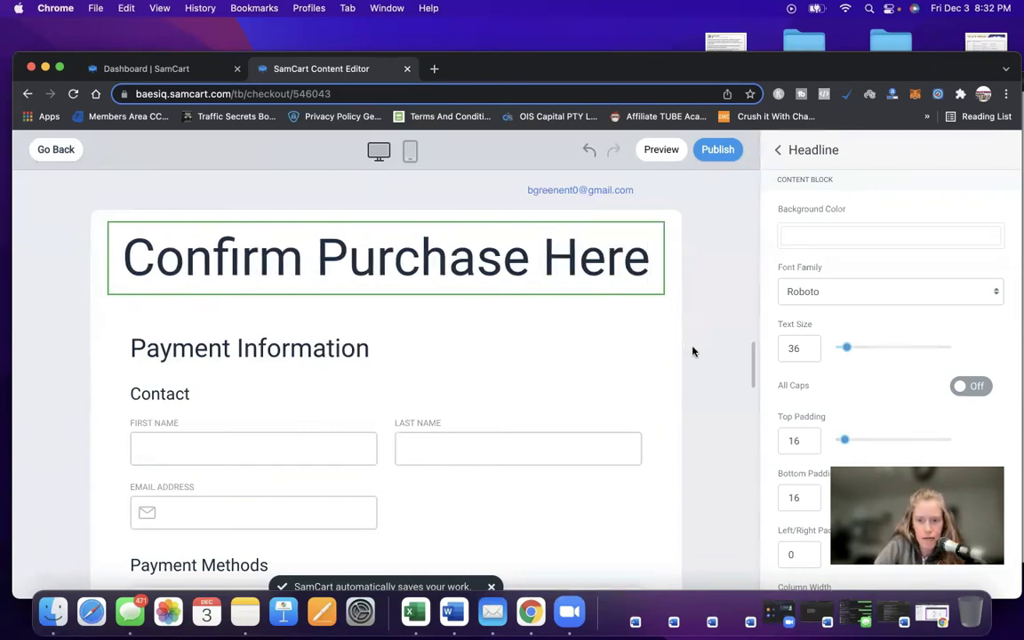
Publish the checkout page and reopen it in the design editor.
{"action": "left_click", "coordinate": [719, 158]}
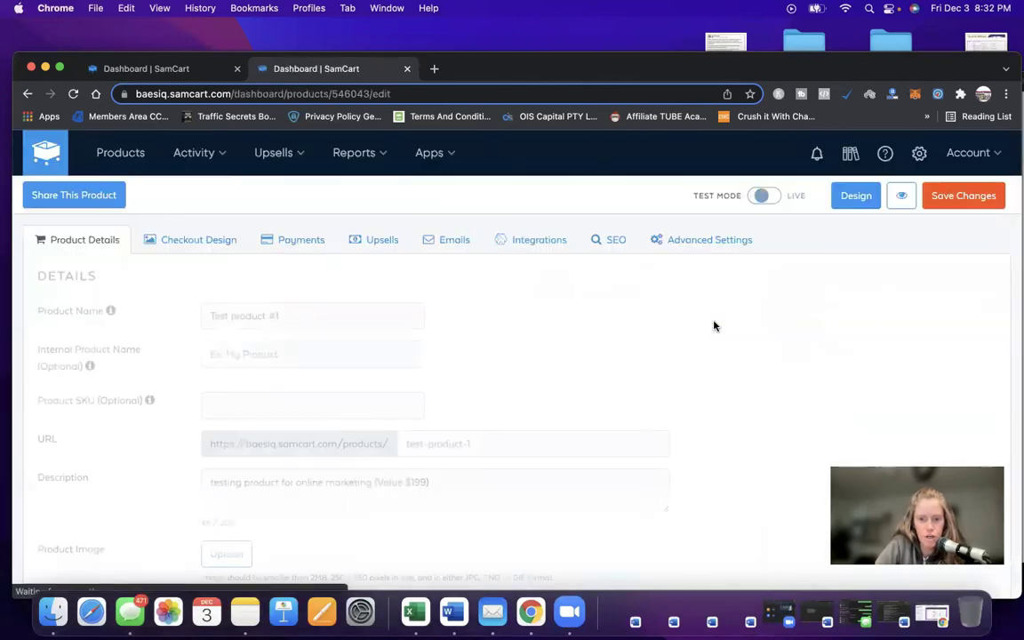
{"action": "left_click", "coordinate": [853, 195]}
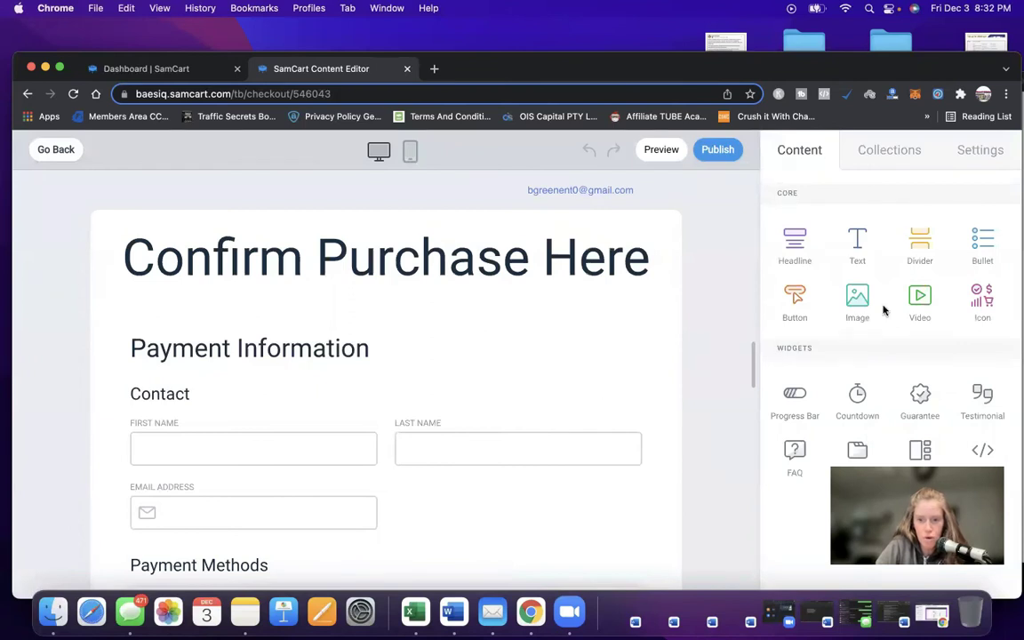
Add an image block below the "Confirm Purchase Here" headline and delete that block again.
{"action": "left_click_drag", "start_coordinate": [857, 298], "coordinate": [370, 306]}
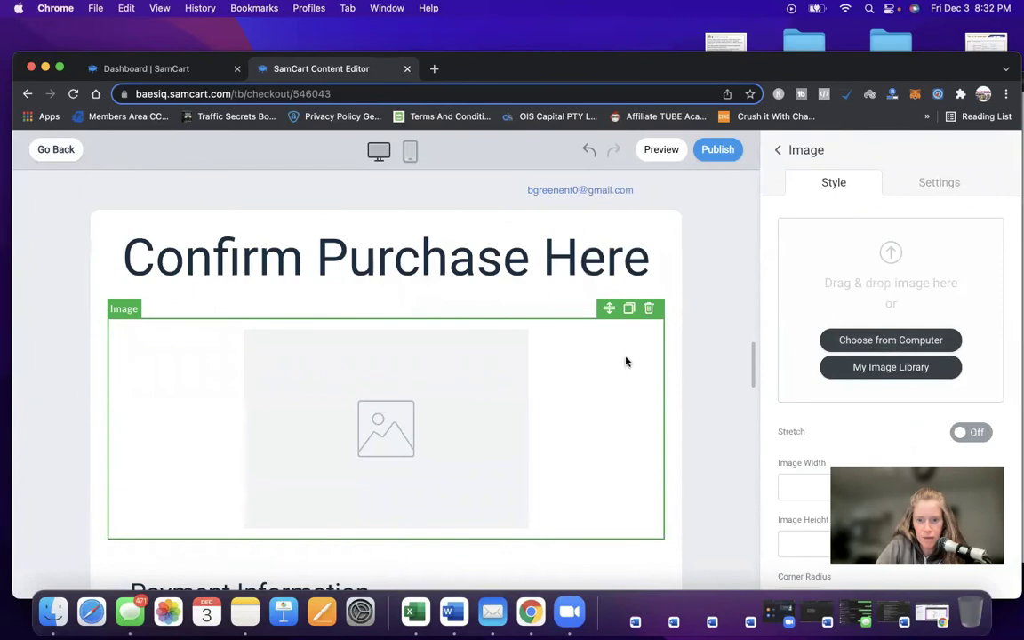
{"action": "left_click", "coordinate": [649, 308]}
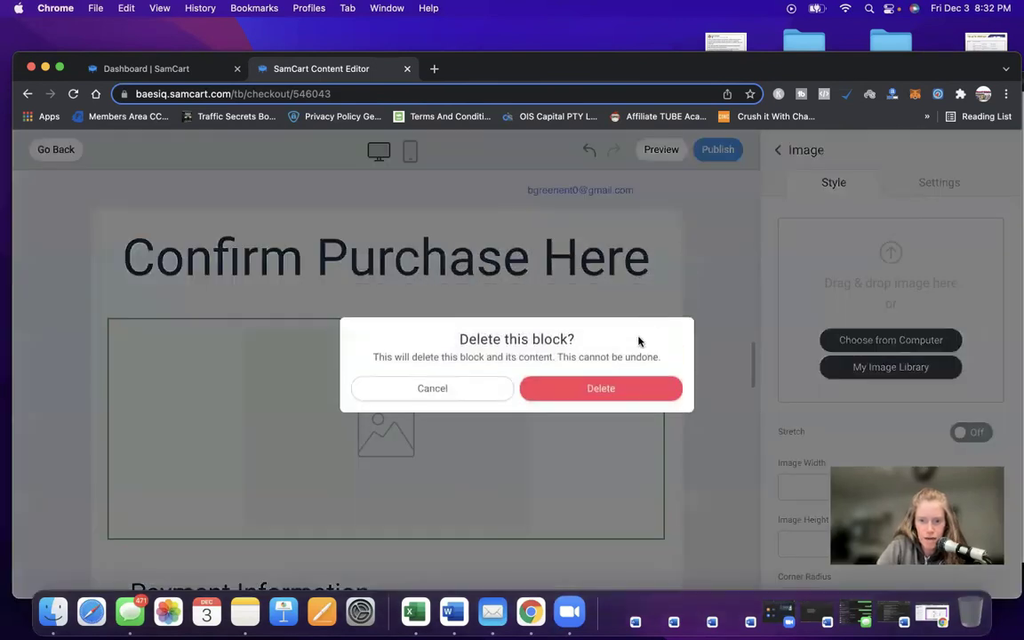
{"action": "left_click", "coordinate": [604, 389]}
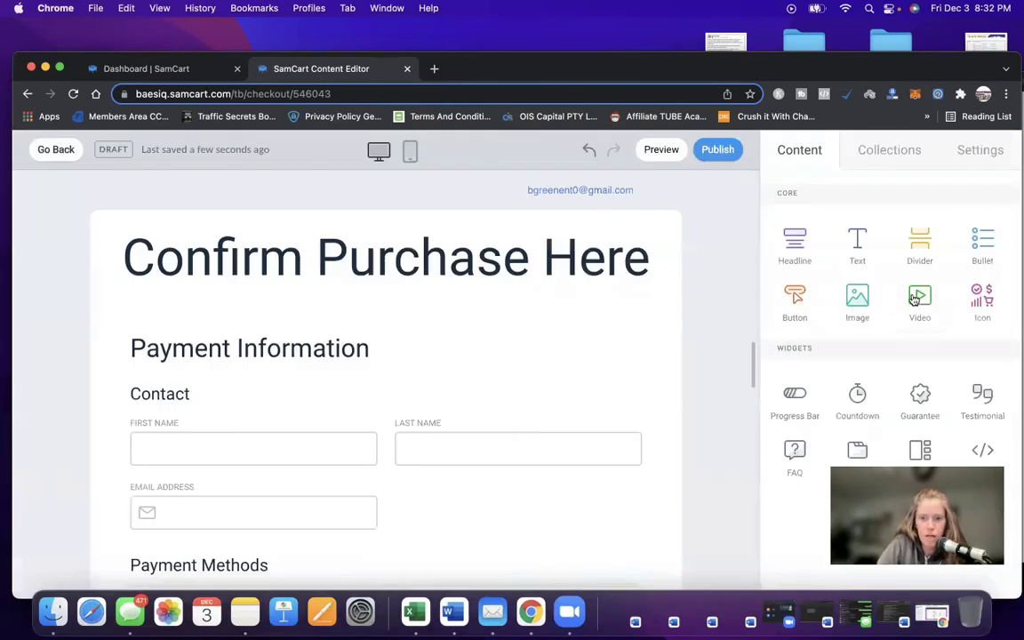
Add a video block below the "Confirm Purchase Here" headline with YouTube as source and the URL "youtube.com/uaiehfkawehf".
{"action": "left_click_drag", "start_coordinate": [920, 298], "coordinate": [377, 316]}
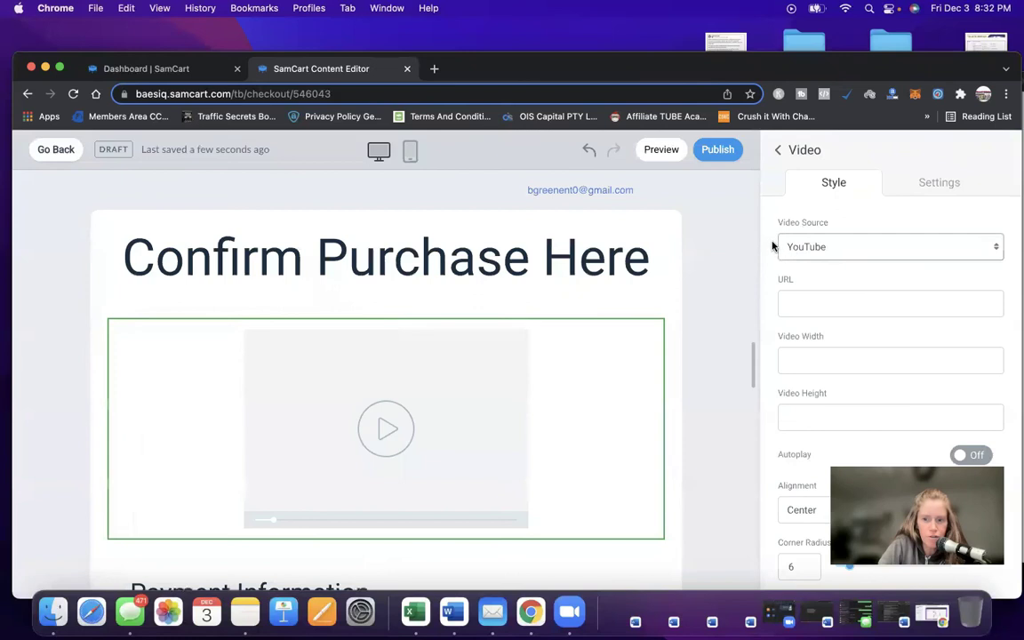
{"action": "left_click", "coordinate": [813, 248]}
{"action": "left_click", "coordinate": [813, 248]}
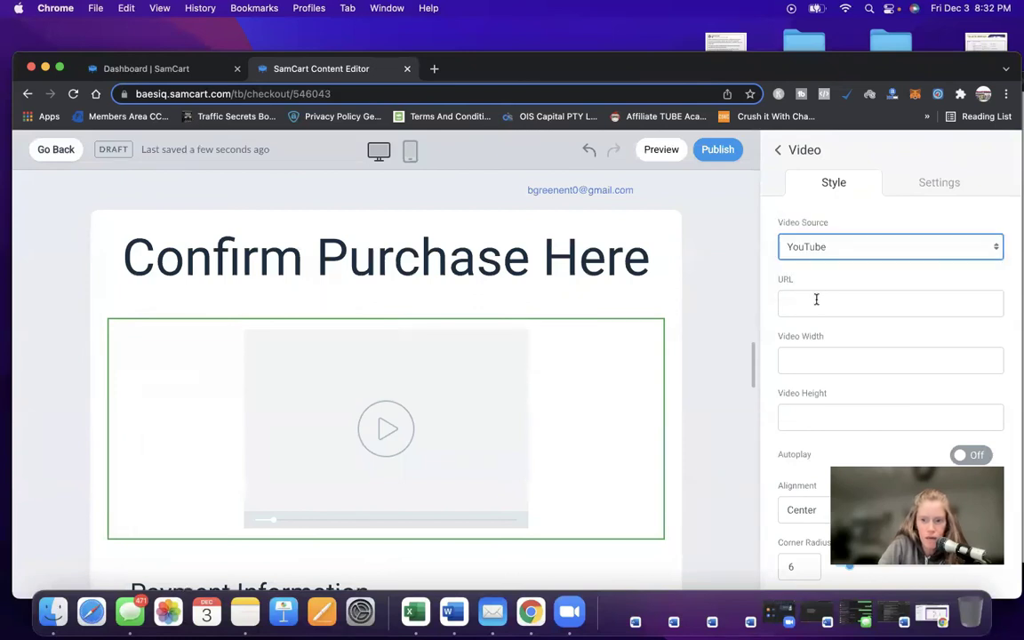
{"action": "left_click", "coordinate": [795, 303]}
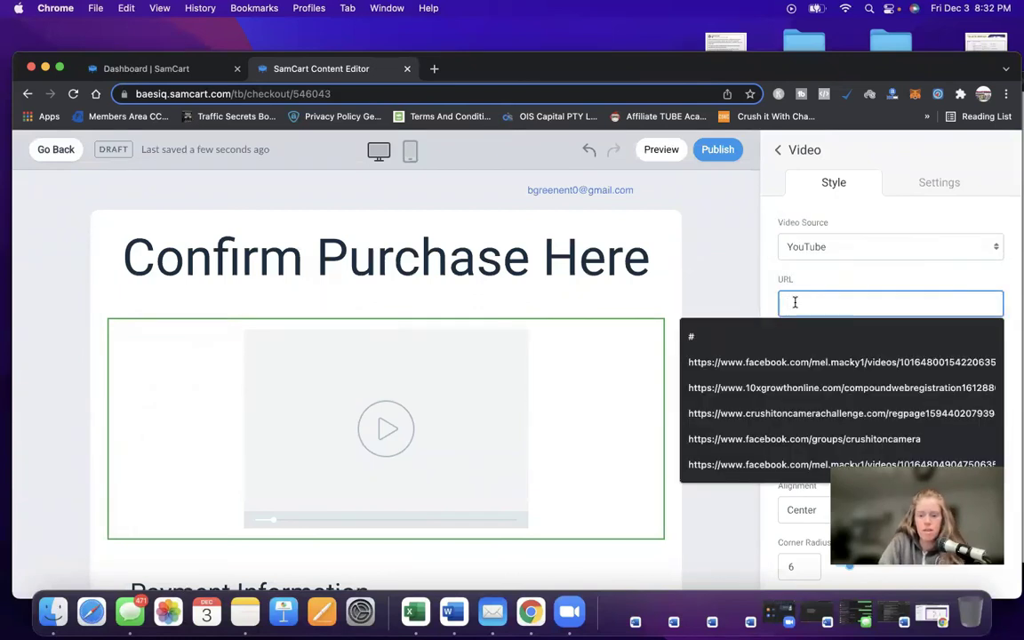
{"action": "type", "text": "youtube.com/uaiehfkawehf"}
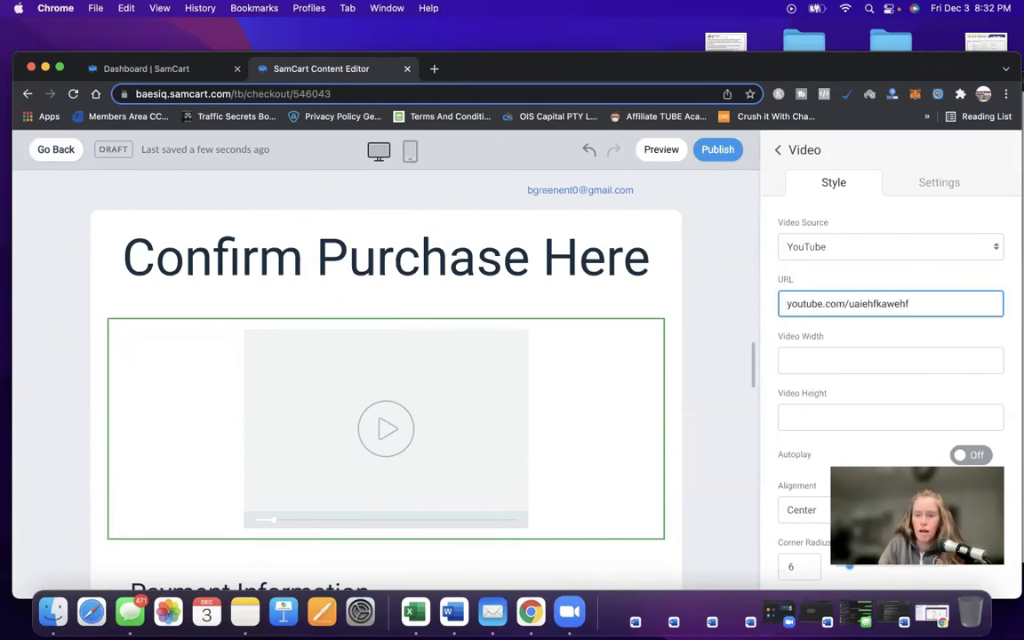
{"action": "scroll", "coordinate": [825, 393], "scroll_direction": "down", "scroll_amount": 5}
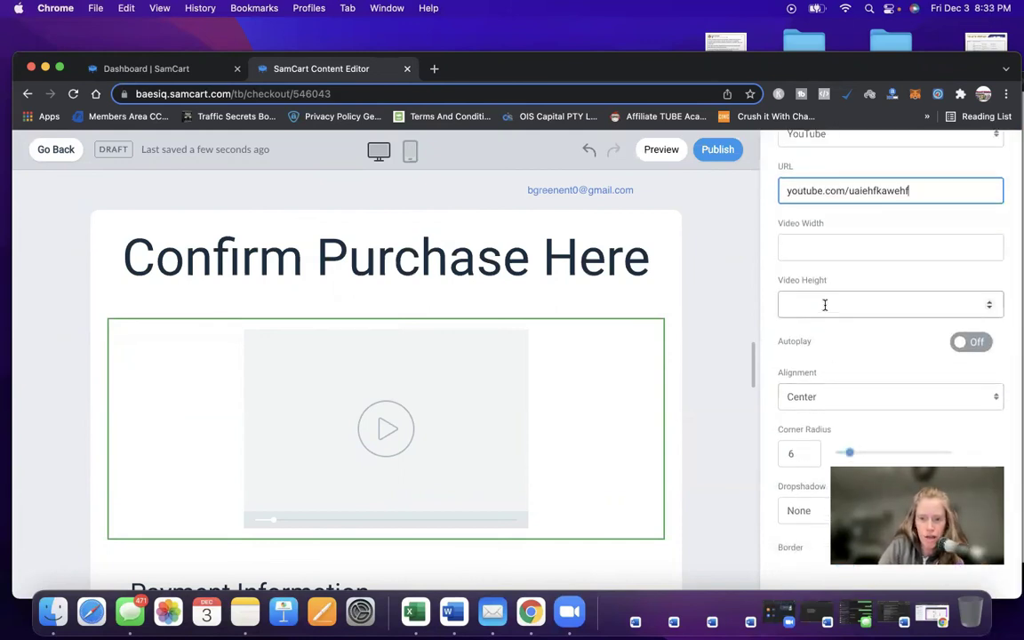
{"action": "scroll", "coordinate": [822, 391], "scroll_direction": "down", "scroll_amount": 1}
{"action": "scroll", "coordinate": [820, 409], "scroll_direction": "down", "scroll_amount": 2}
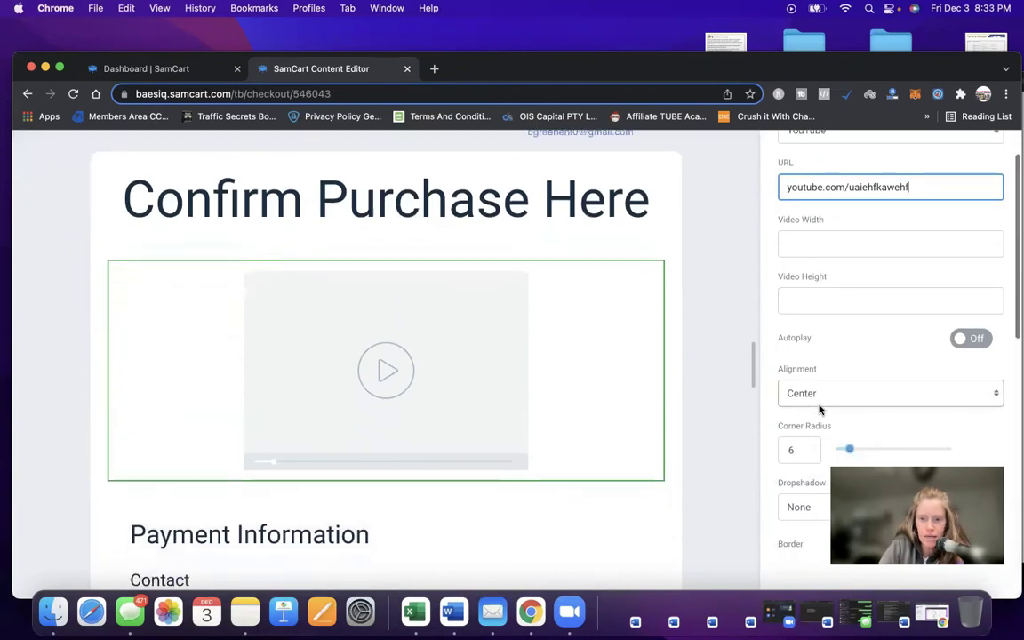
Delete the video block below the "Confirm Purchase Here" headline.
{"action": "left_click", "coordinate": [706, 336]}
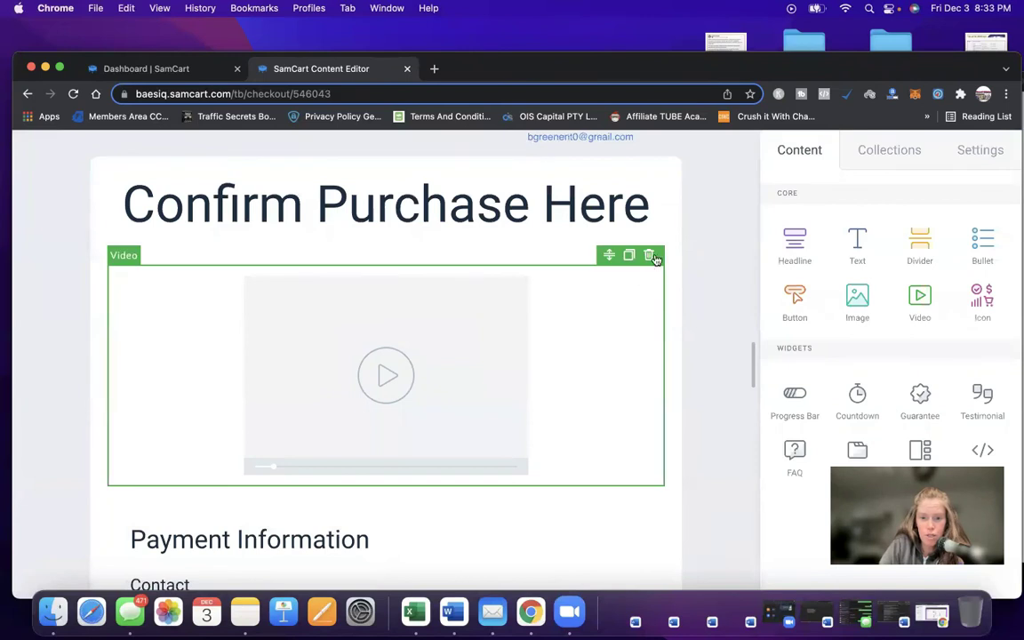
{"action": "left_click", "coordinate": [647, 255]}
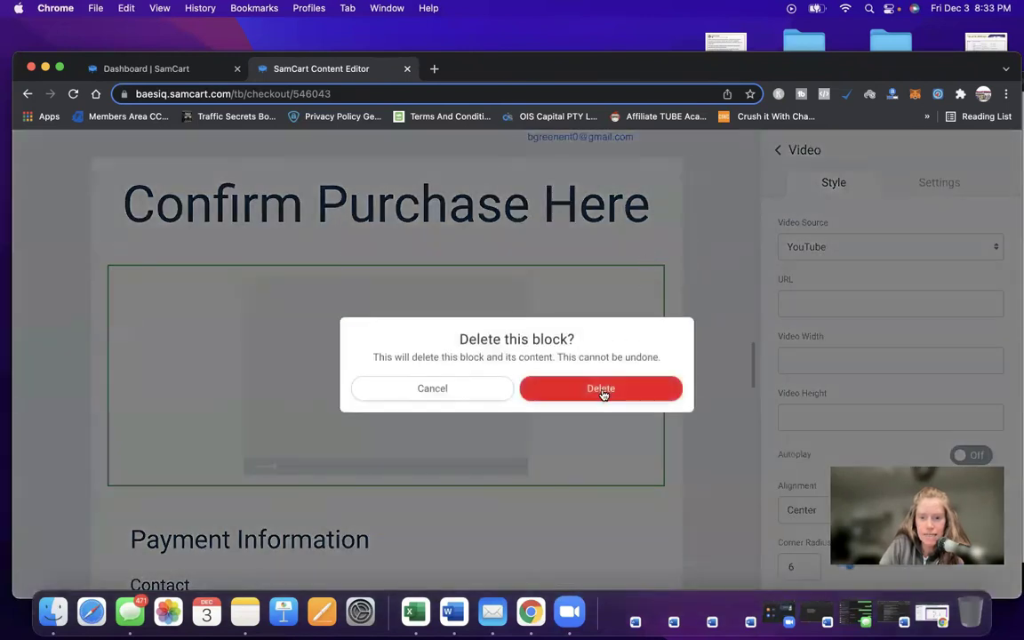
{"action": "left_click", "coordinate": [601, 388]}
Add a progress bar above the "Confirm Purchase Here" headline, try other styles and keep the thin teal-and-black one.
{"action": "scroll", "coordinate": [771, 365], "scroll_direction": "down", "scroll_amount": 3}
{"action": "left_click_drag", "start_coordinate": [794, 403], "coordinate": [445, 214]}
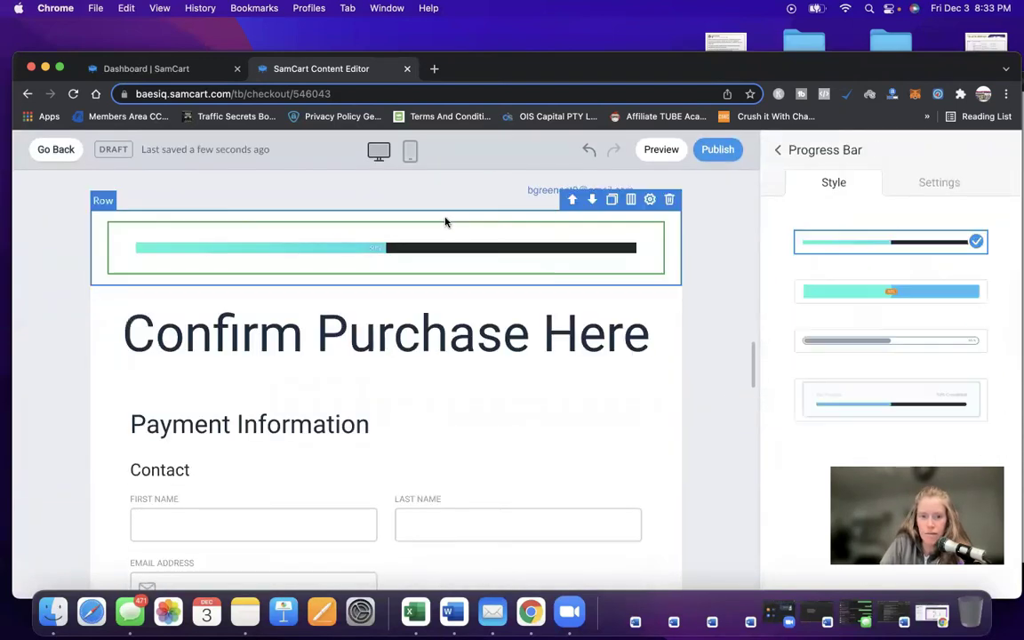
{"action": "left_click", "coordinate": [890, 344]}
{"action": "left_click", "coordinate": [889, 410]}
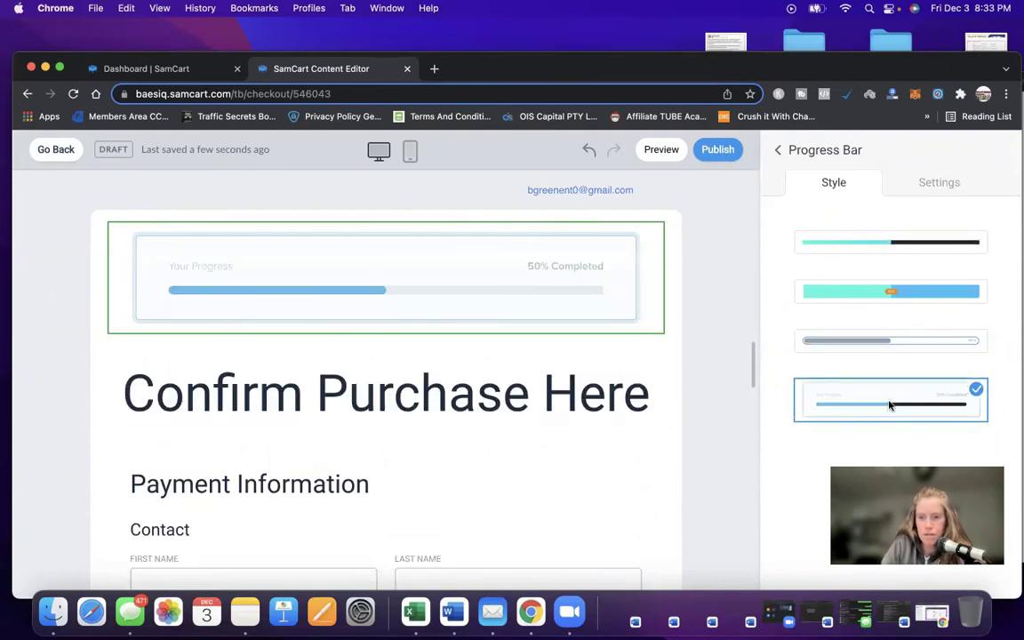
{"action": "left_click", "coordinate": [922, 249]}
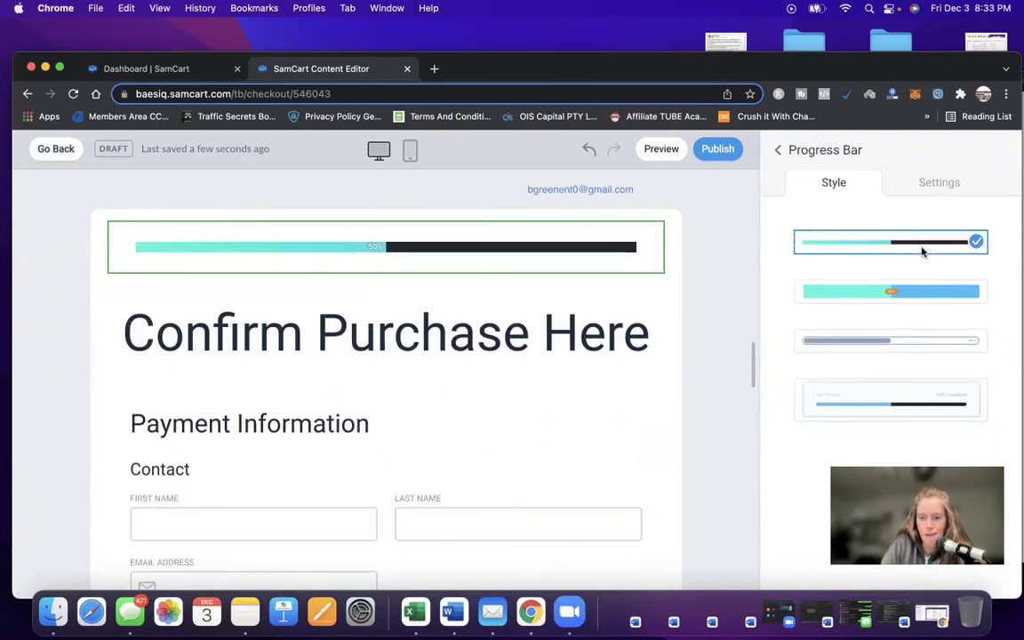
Set the progress bar's progress to 62%.
{"action": "left_click", "coordinate": [944, 182]}
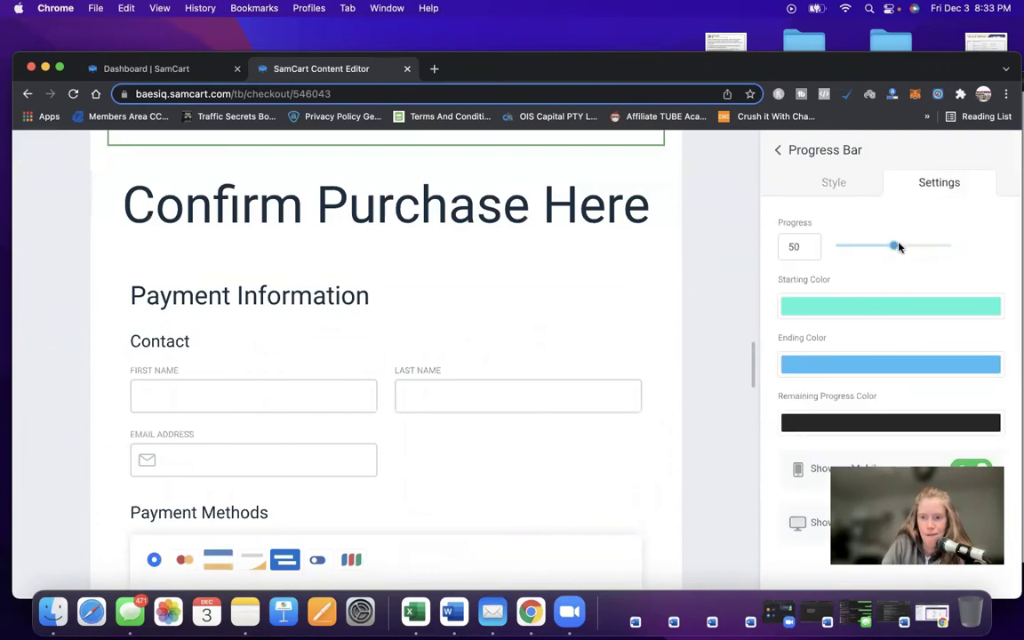
{"action": "mouse_move", "coordinate": [898, 244]}
{"action": "left_mouse_down"}
{"action": "mouse_move", "coordinate": [915, 245]}
{"action": "mouse_move", "coordinate": [886, 247]}
{"action": "left_mouse_up"}
{"action": "scroll", "coordinate": [667, 243], "scroll_direction": "up", "scroll_amount": 3}
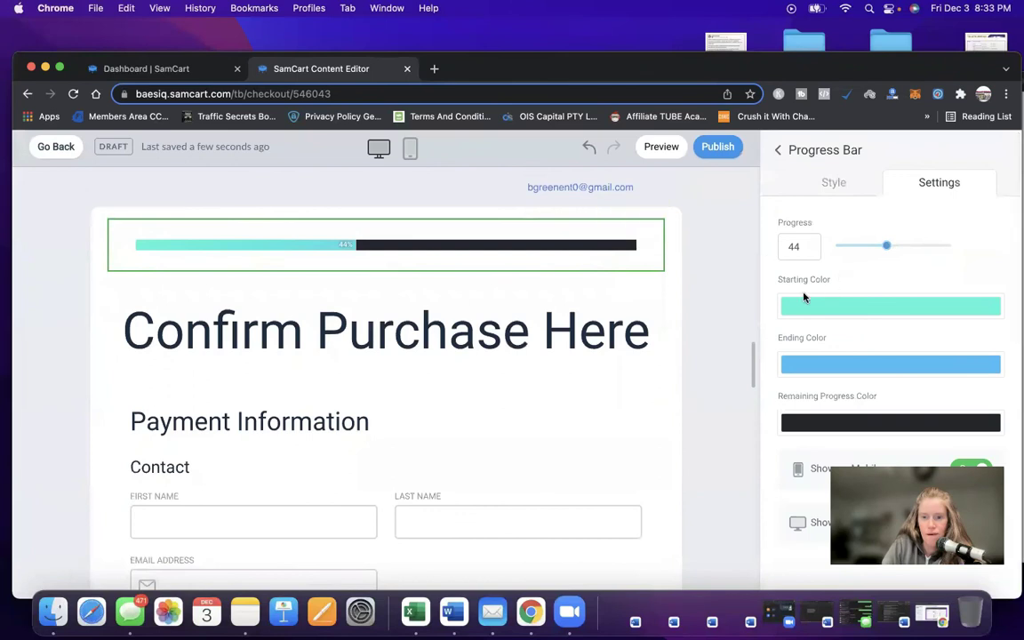
{"action": "left_click_drag", "start_coordinate": [887, 245], "coordinate": [909, 253]}
Look over the headline row's background and padding settings and publish the checkout page.
{"action": "left_click", "coordinate": [587, 354]}
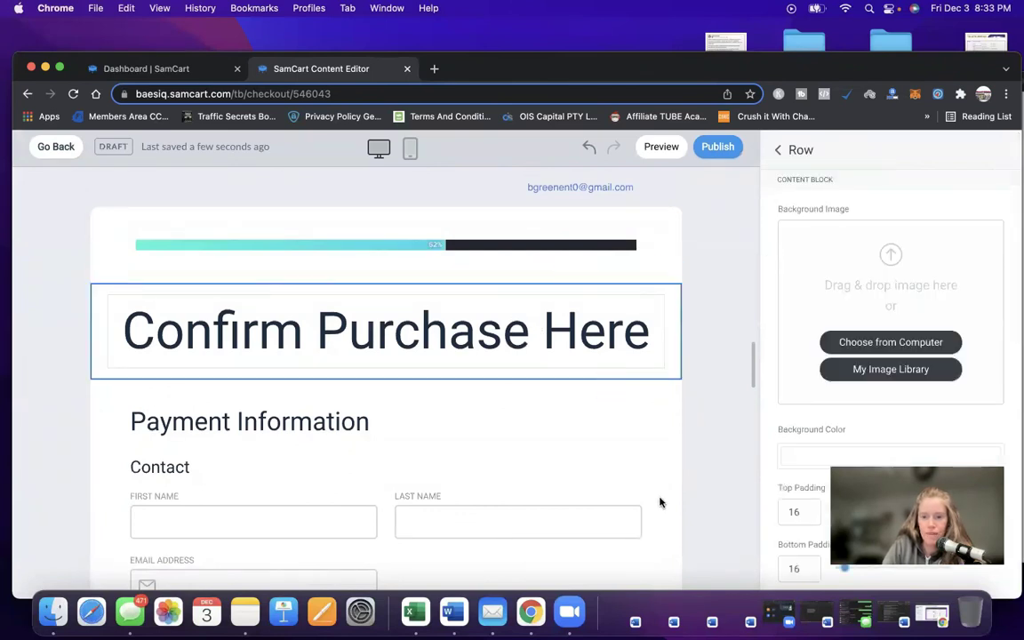
{"action": "scroll", "coordinate": [661, 500], "scroll_direction": "down", "scroll_amount": 5}
{"action": "scroll", "coordinate": [660, 500], "scroll_direction": "up", "scroll_amount": 5}
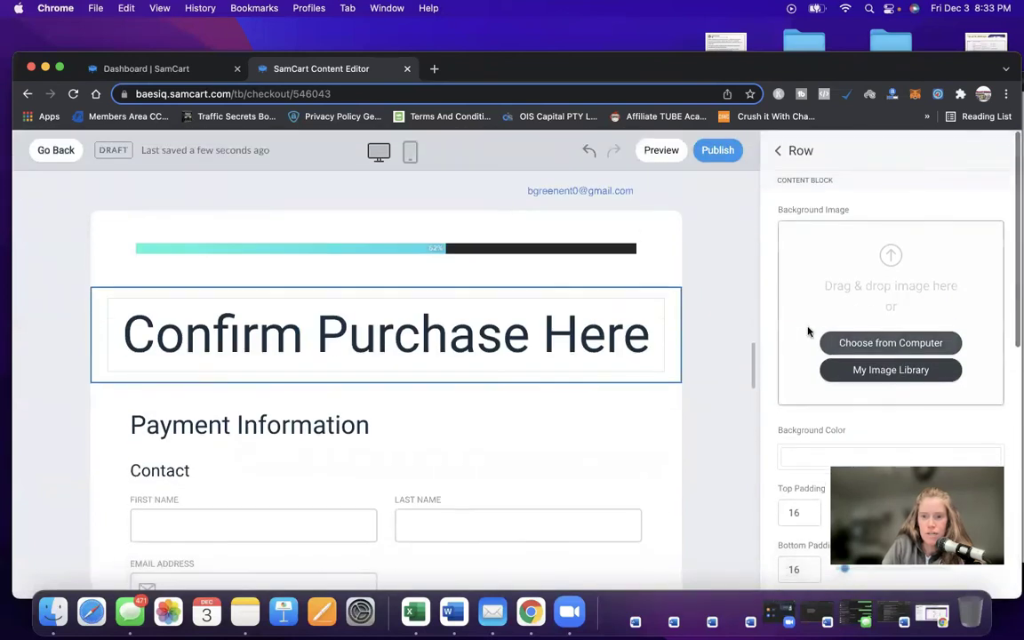
{"action": "left_click", "coordinate": [716, 151]}
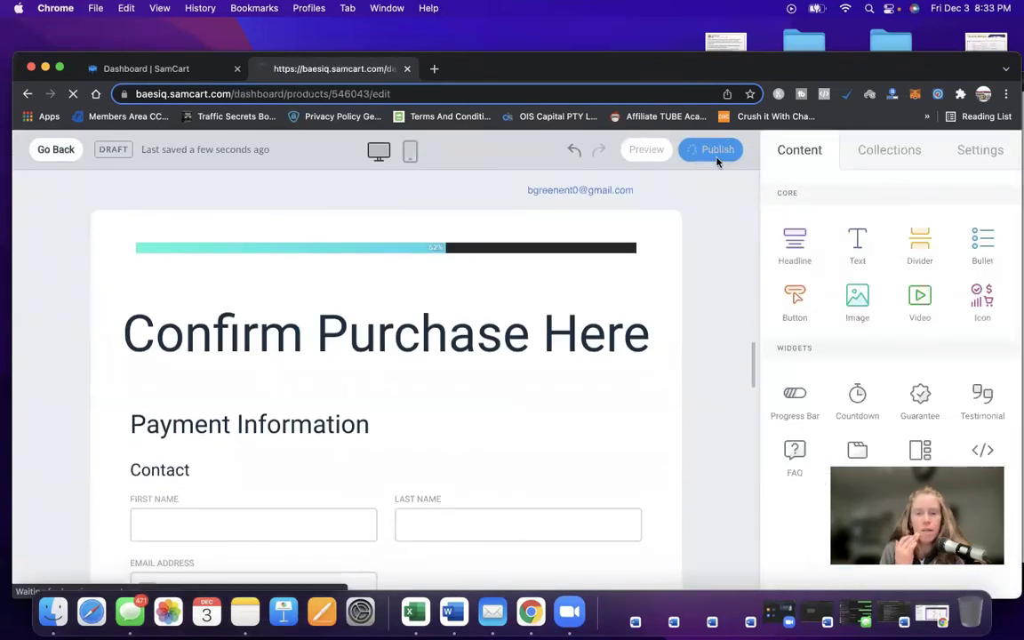